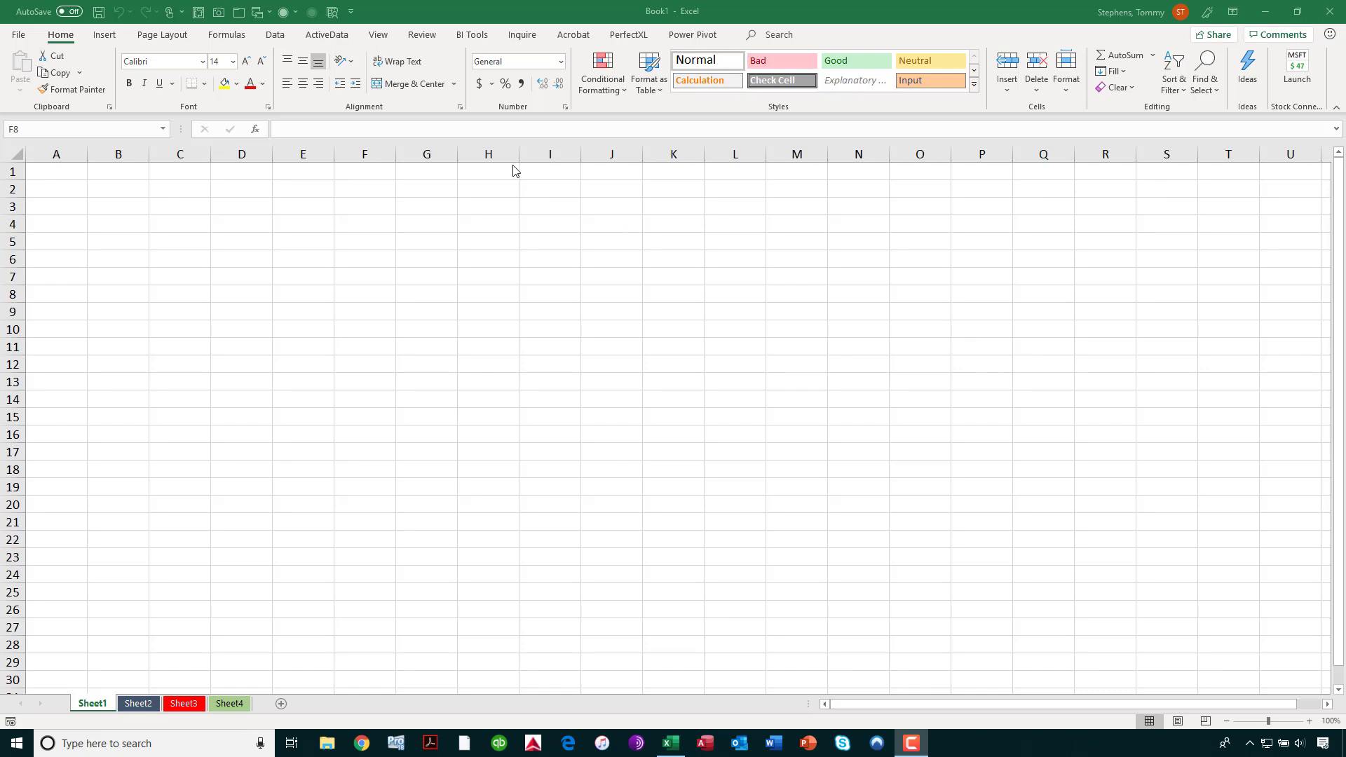
# Step: Start a Get Data import From File > From Folder, leaving the folder path empty
pyautogui.click(276, 35)
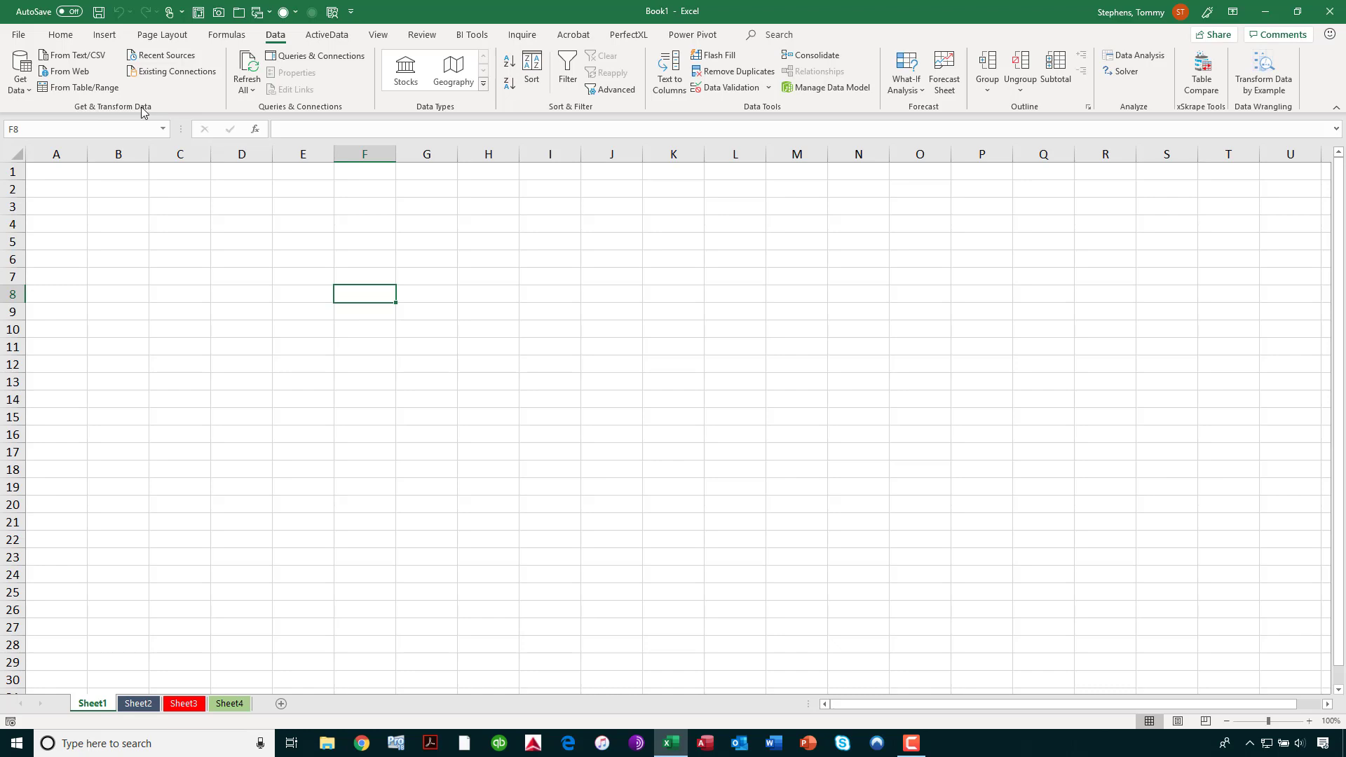
pyautogui.click(29, 94)
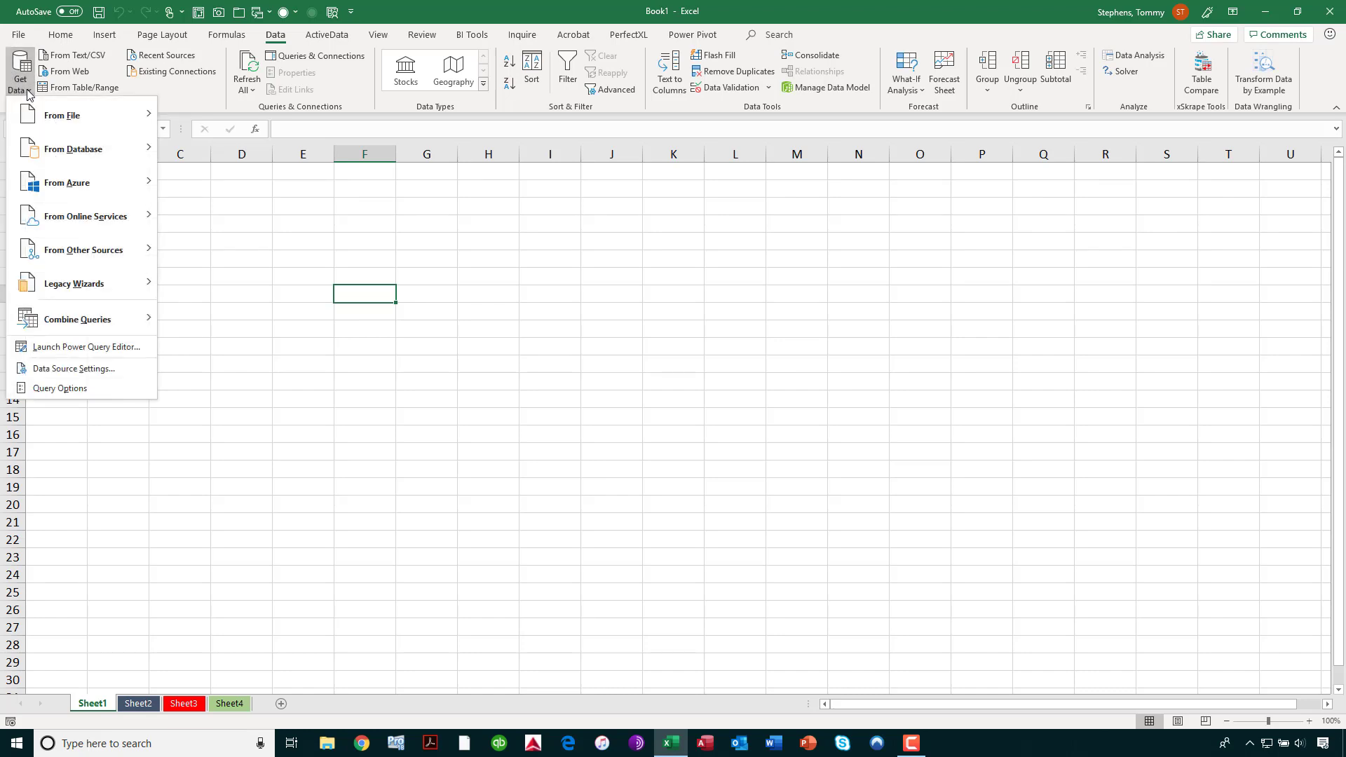
pyautogui.moveTo(38, 117)
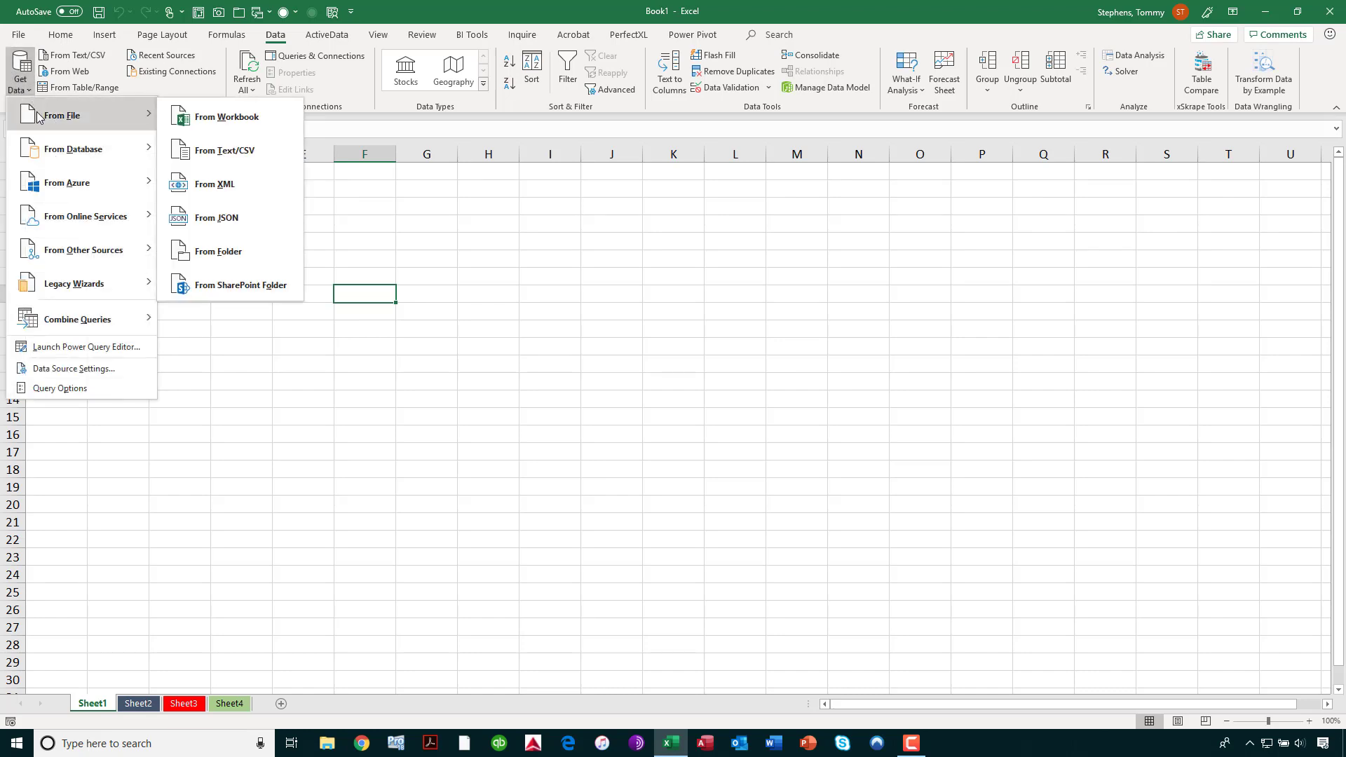
pyautogui.click(262, 253)
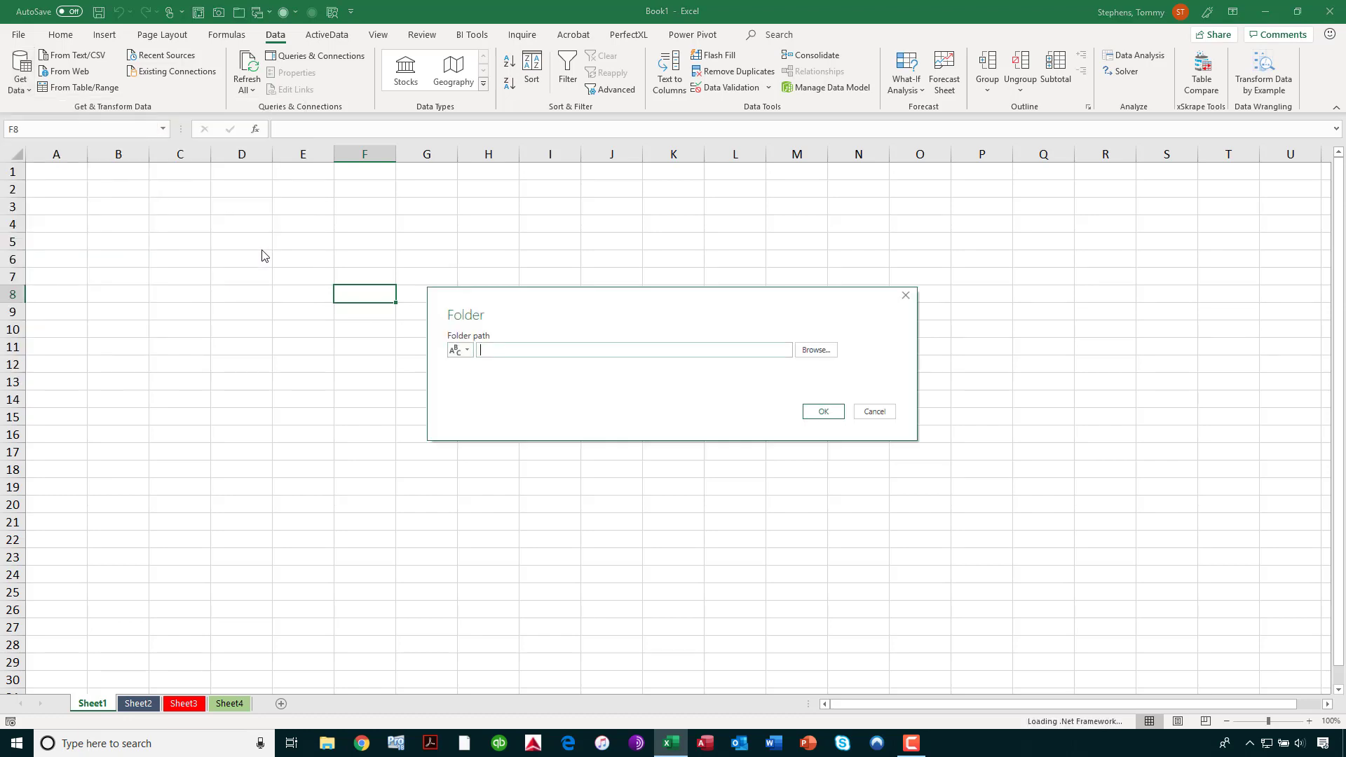
# Step: Import from the Desktop's Power Query Data Folder to preview 201901.csv, 201902.csv and 201903.csv
pyautogui.click(820, 349)
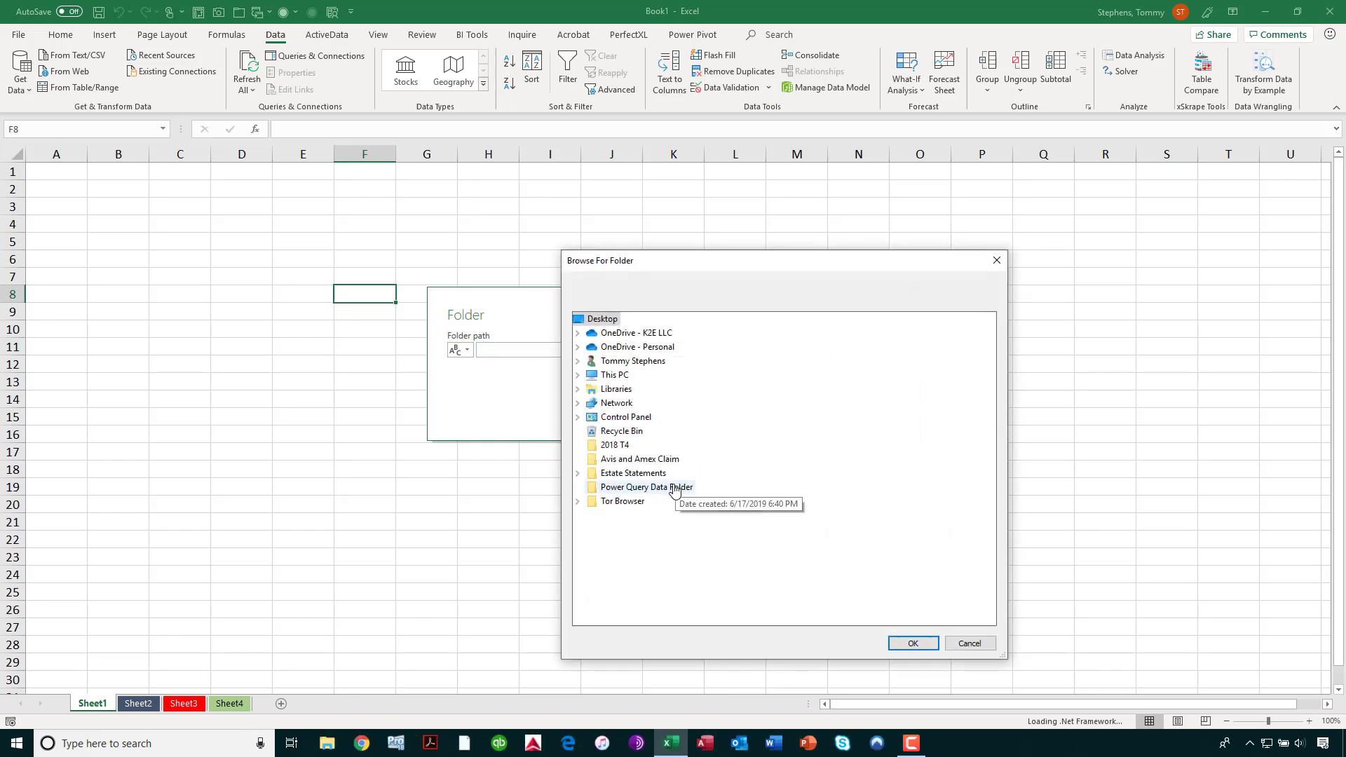
pyautogui.click(649, 489)
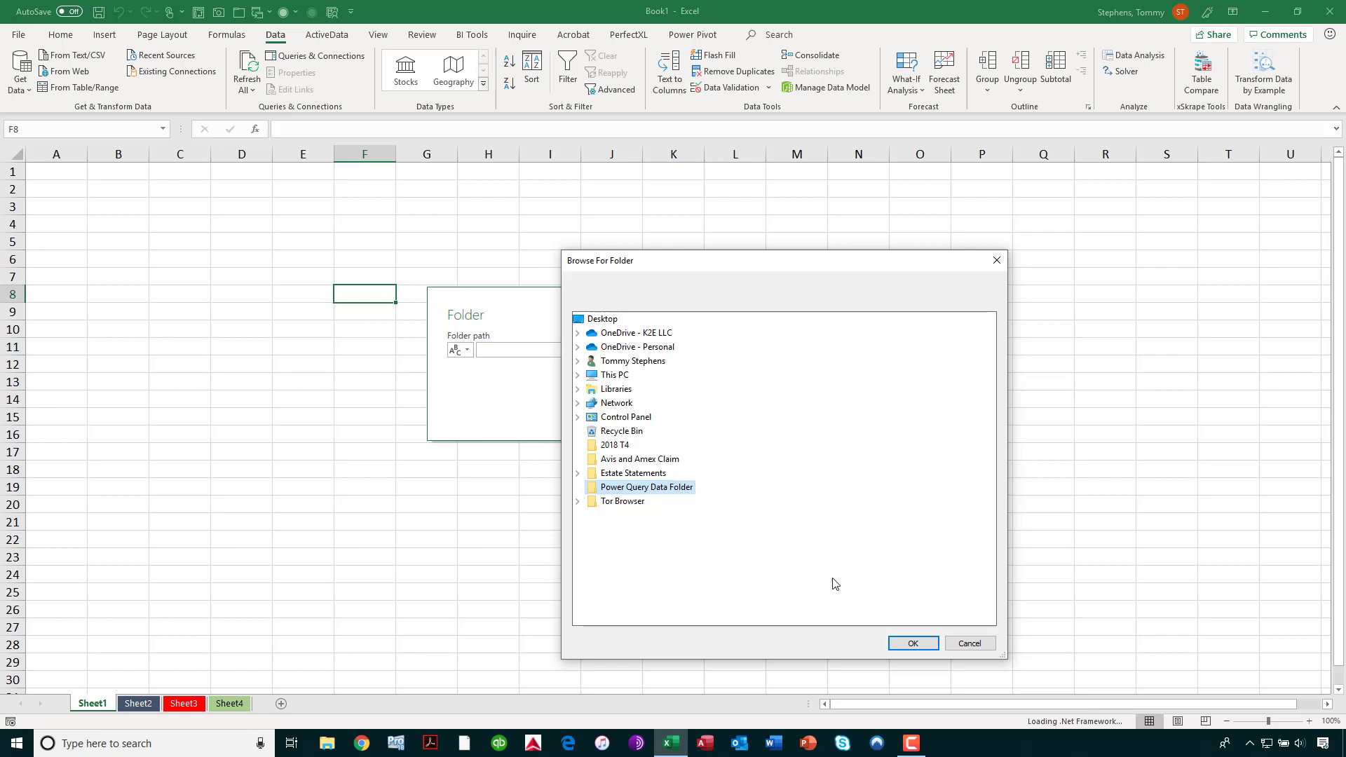
pyautogui.click(904, 643)
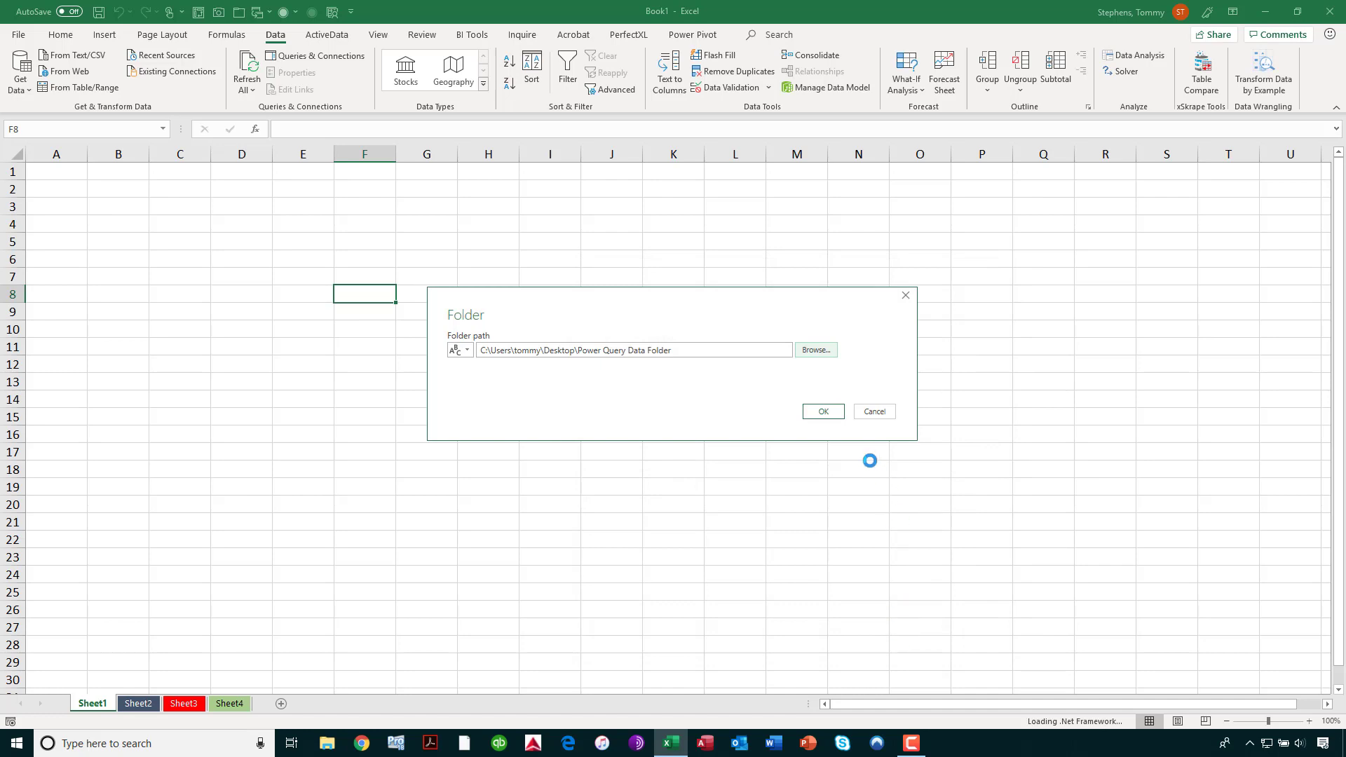
pyautogui.click(823, 412)
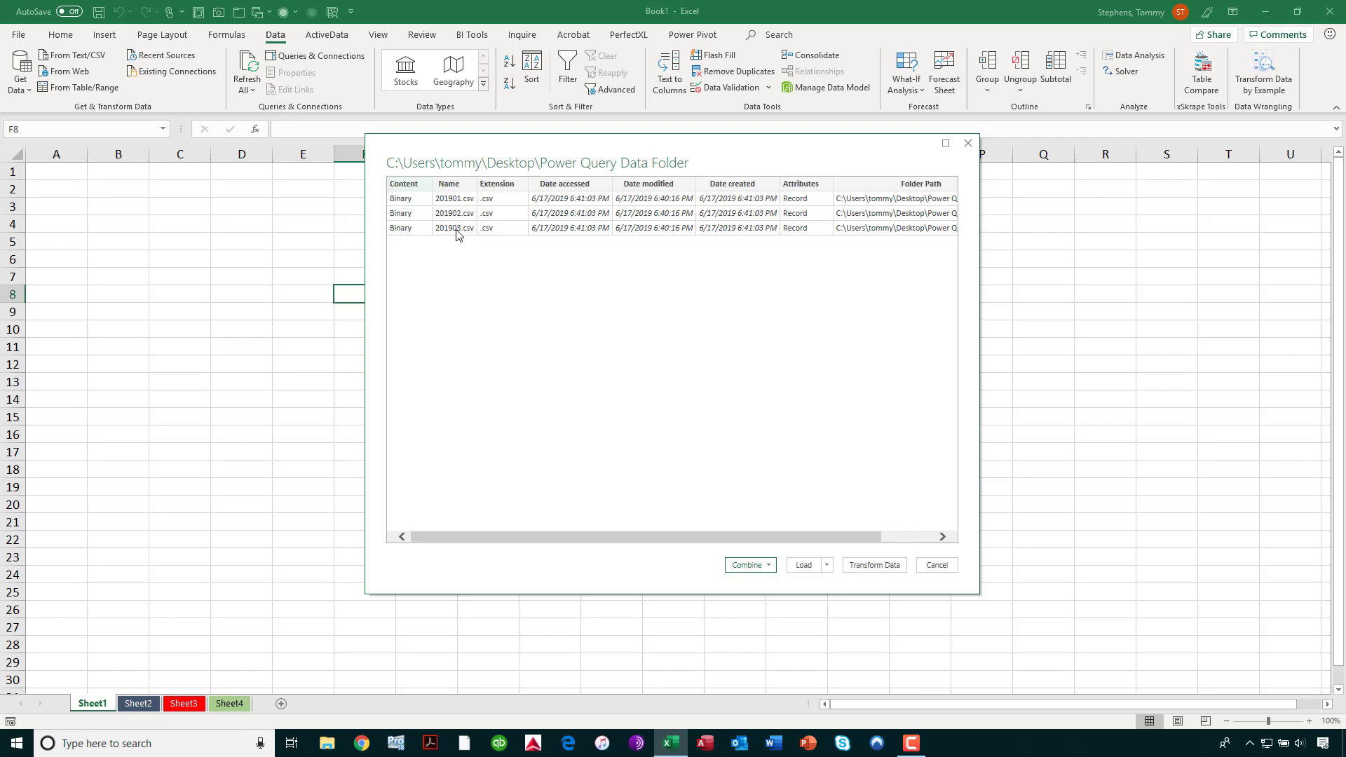
# Step: Combine the folder's CSVs with Combine & Load To, using First file as the example
pyautogui.click(770, 566)
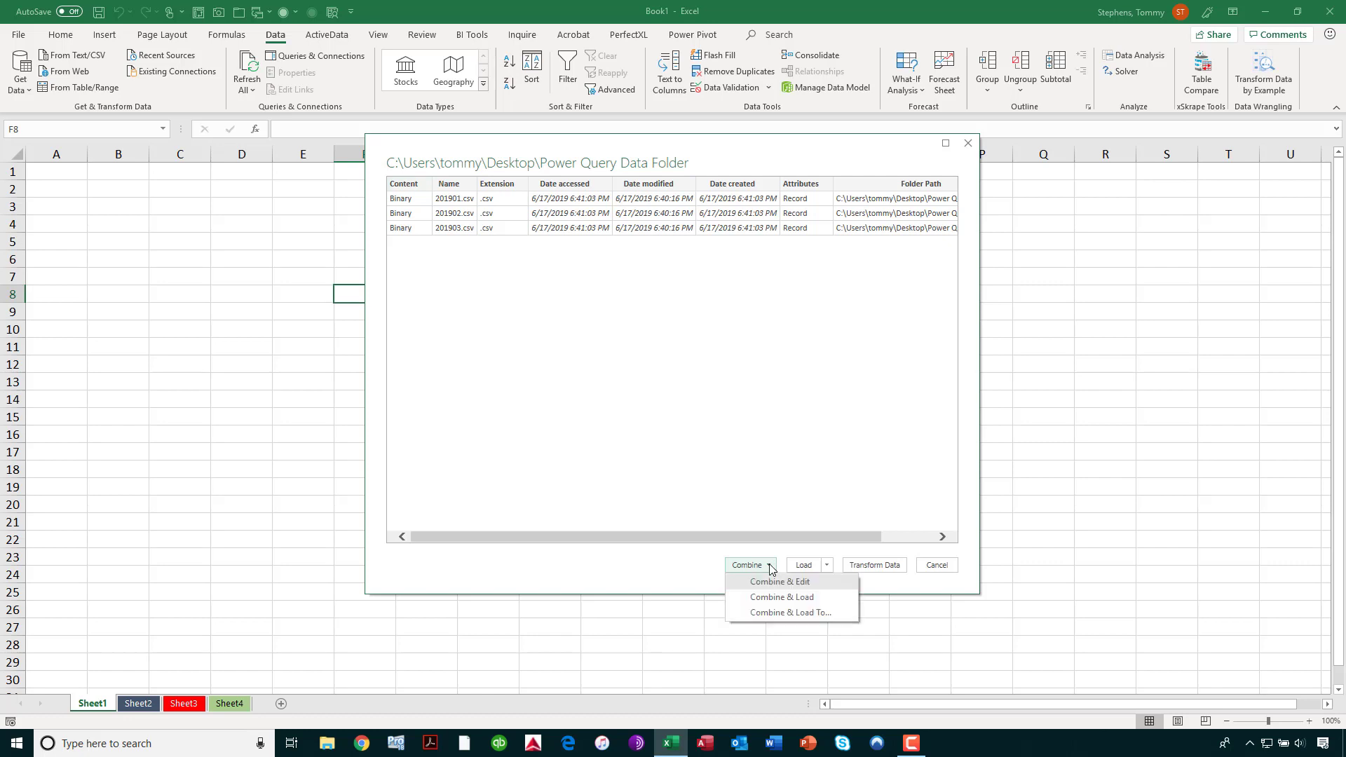
pyautogui.click(831, 612)
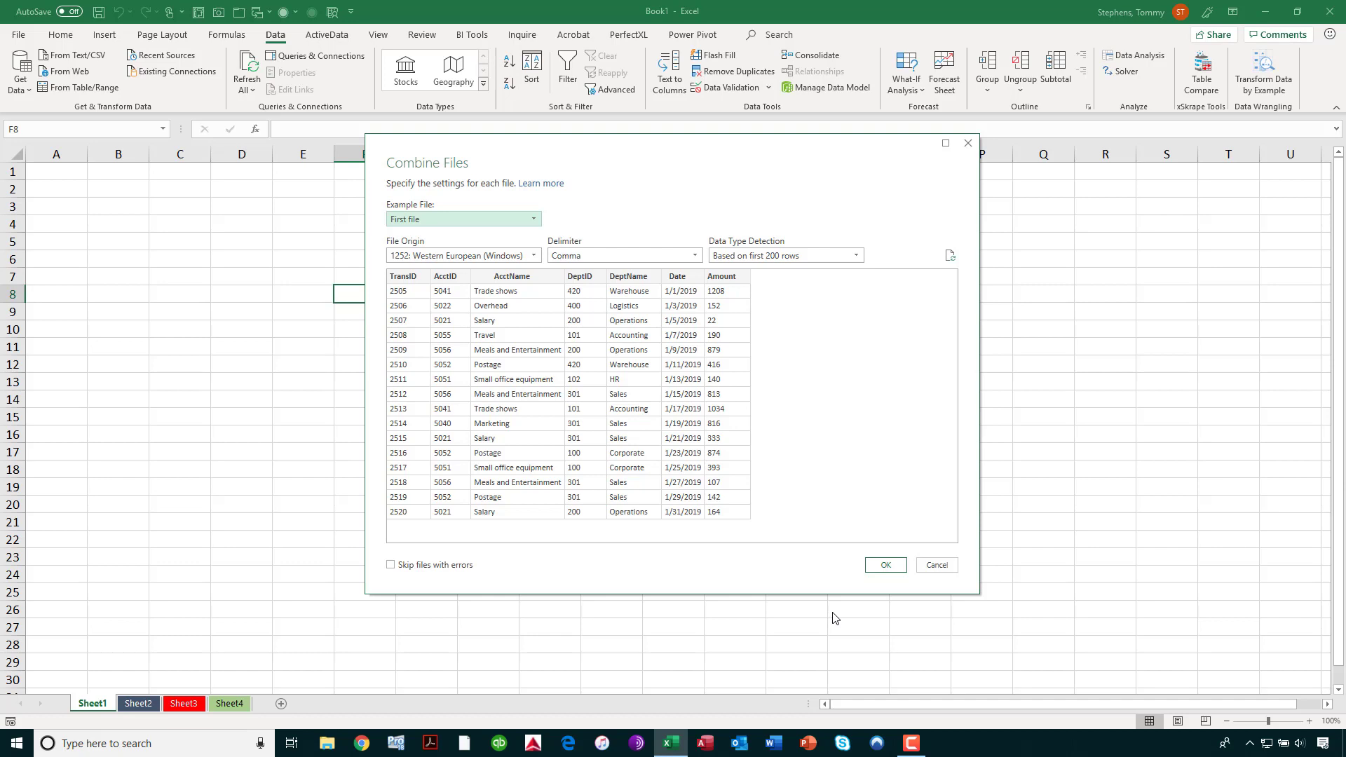
pyautogui.click(536, 221)
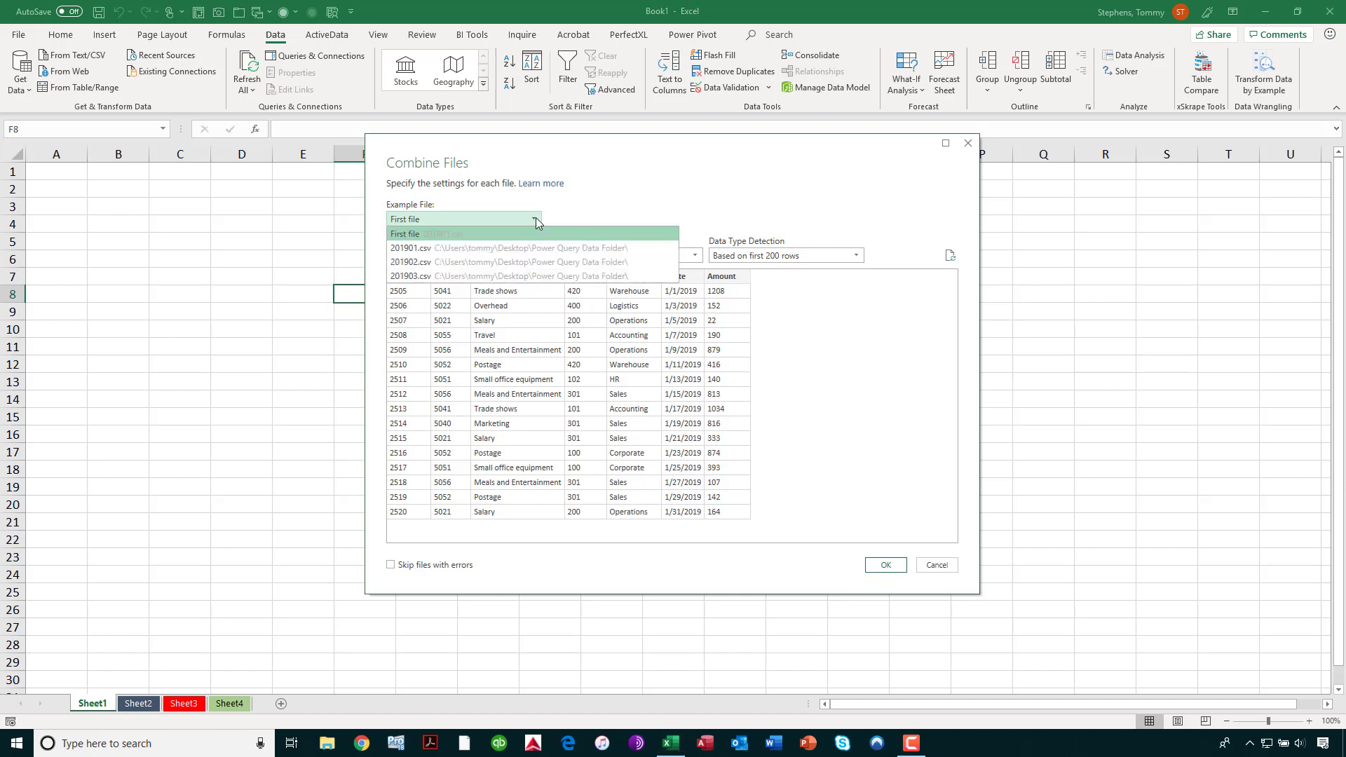
pyautogui.click(433, 235)
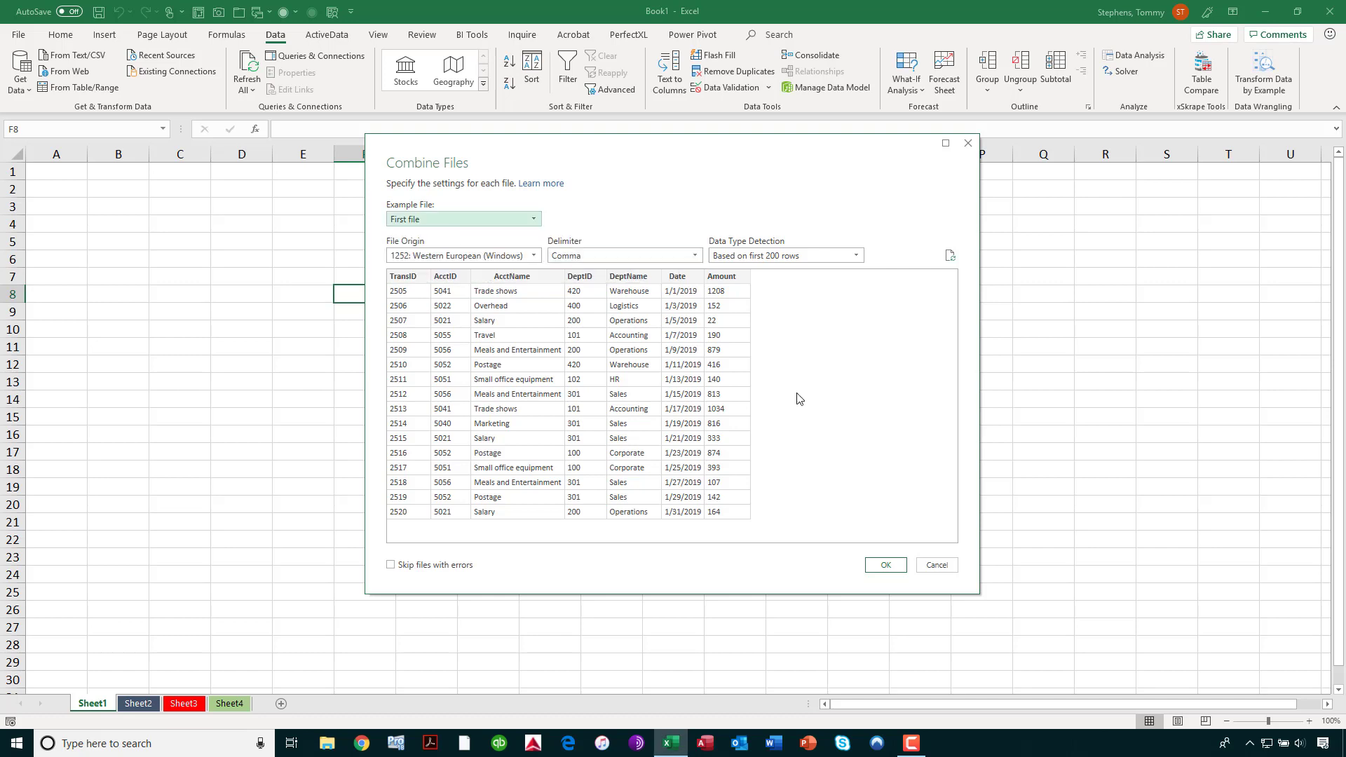
pyautogui.click(881, 567)
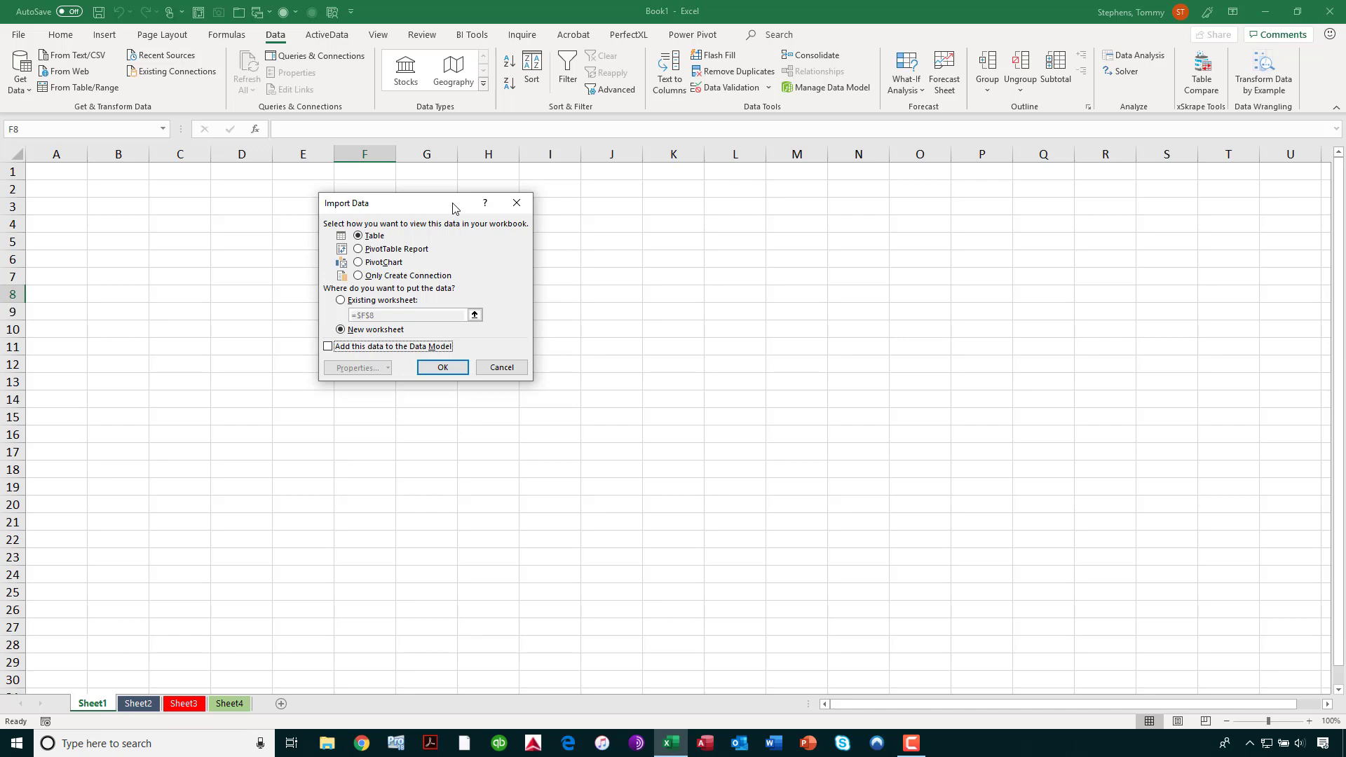
# Step: Load the combined data into the Data Model as a PivotTable Report on a new worksheet
pyautogui.click(386, 348)
pyautogui.click(392, 280)
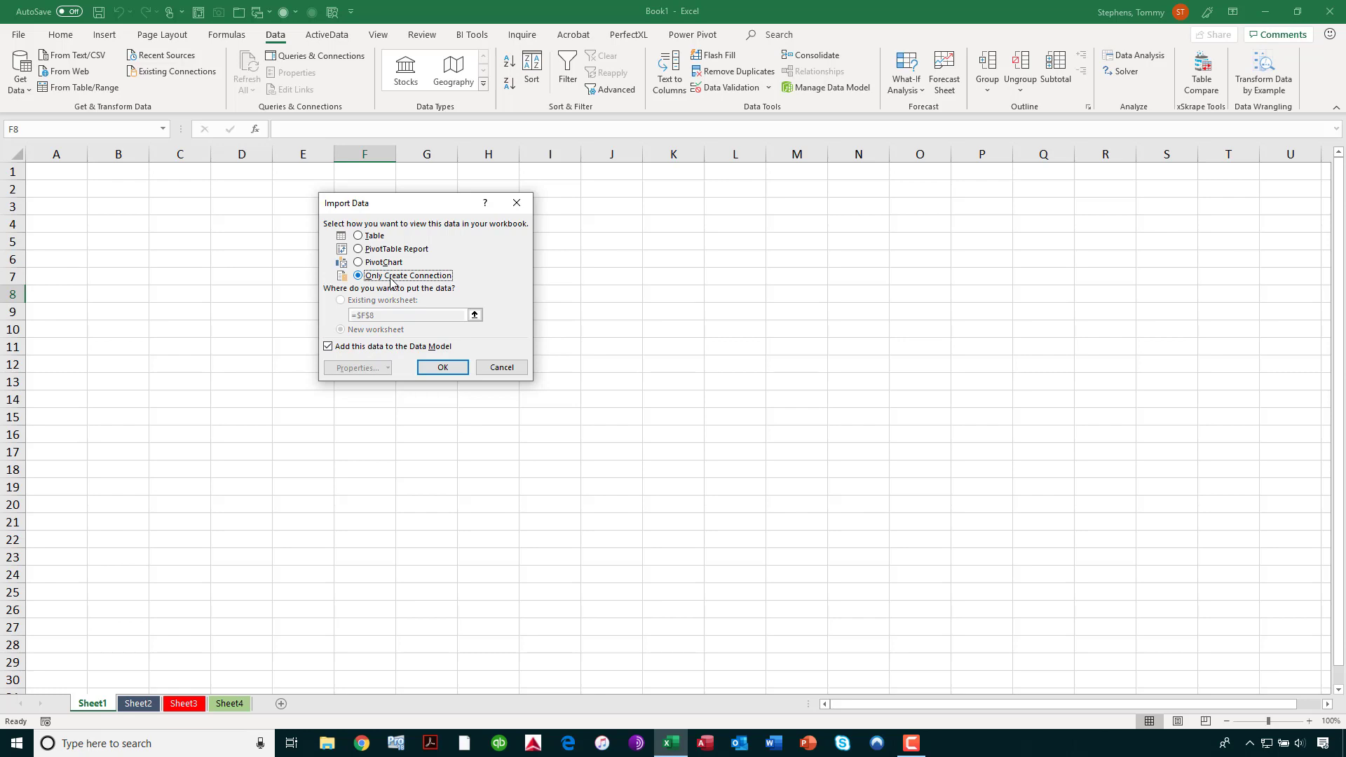
pyautogui.click(375, 240)
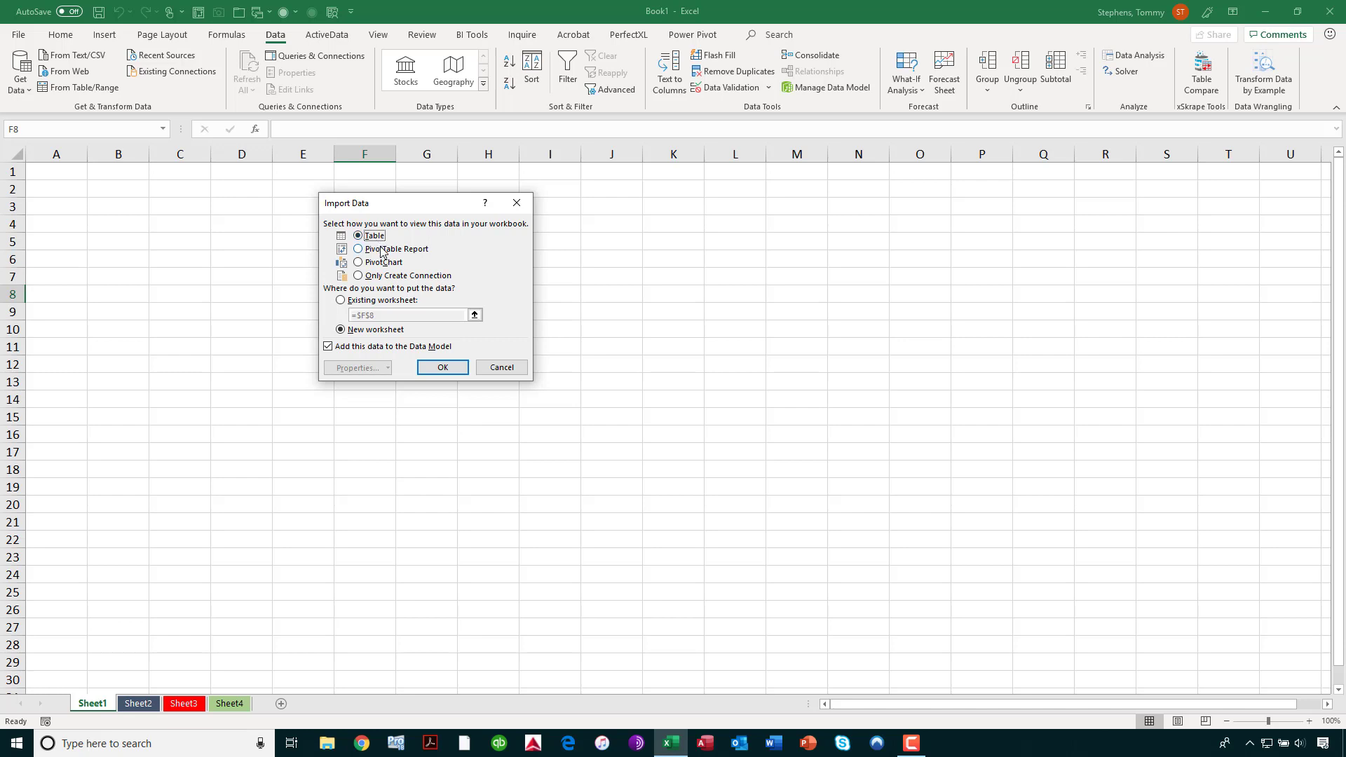
pyautogui.click(383, 251)
pyautogui.click(443, 368)
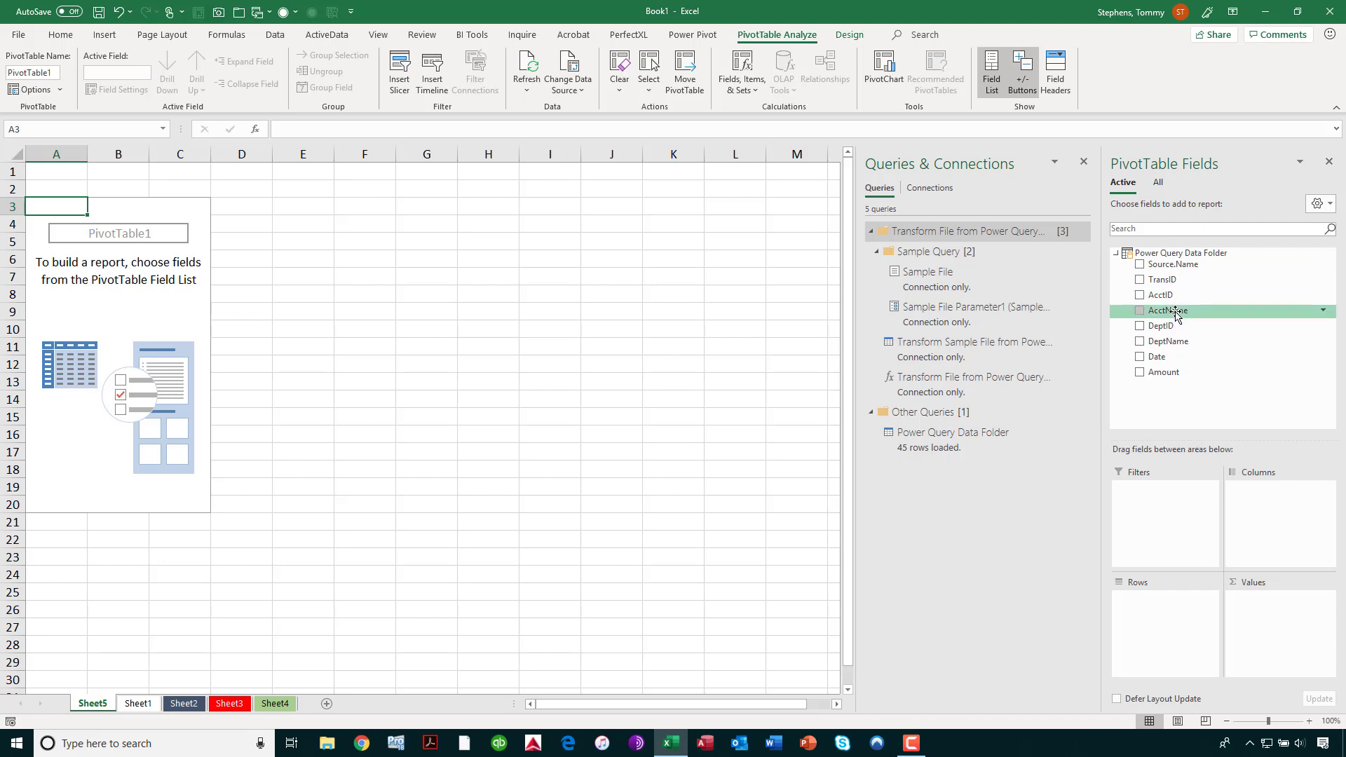
# Step: Put AcctName in rows, Amount in values and Date in columns of PivotTable1
pyautogui.moveTo(1164, 309); pyautogui.dragTo(1169, 631)
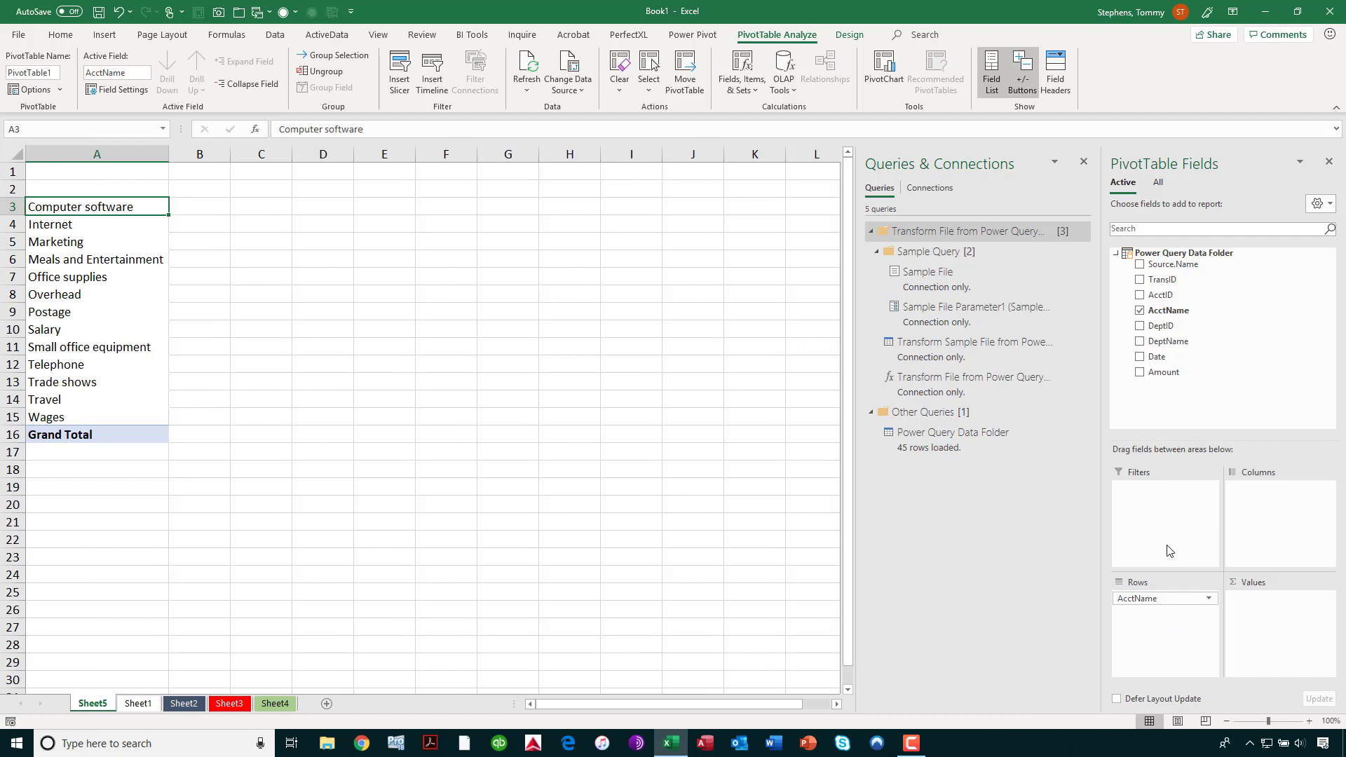
pyautogui.moveTo(1166, 373); pyautogui.dragTo(1277, 607)
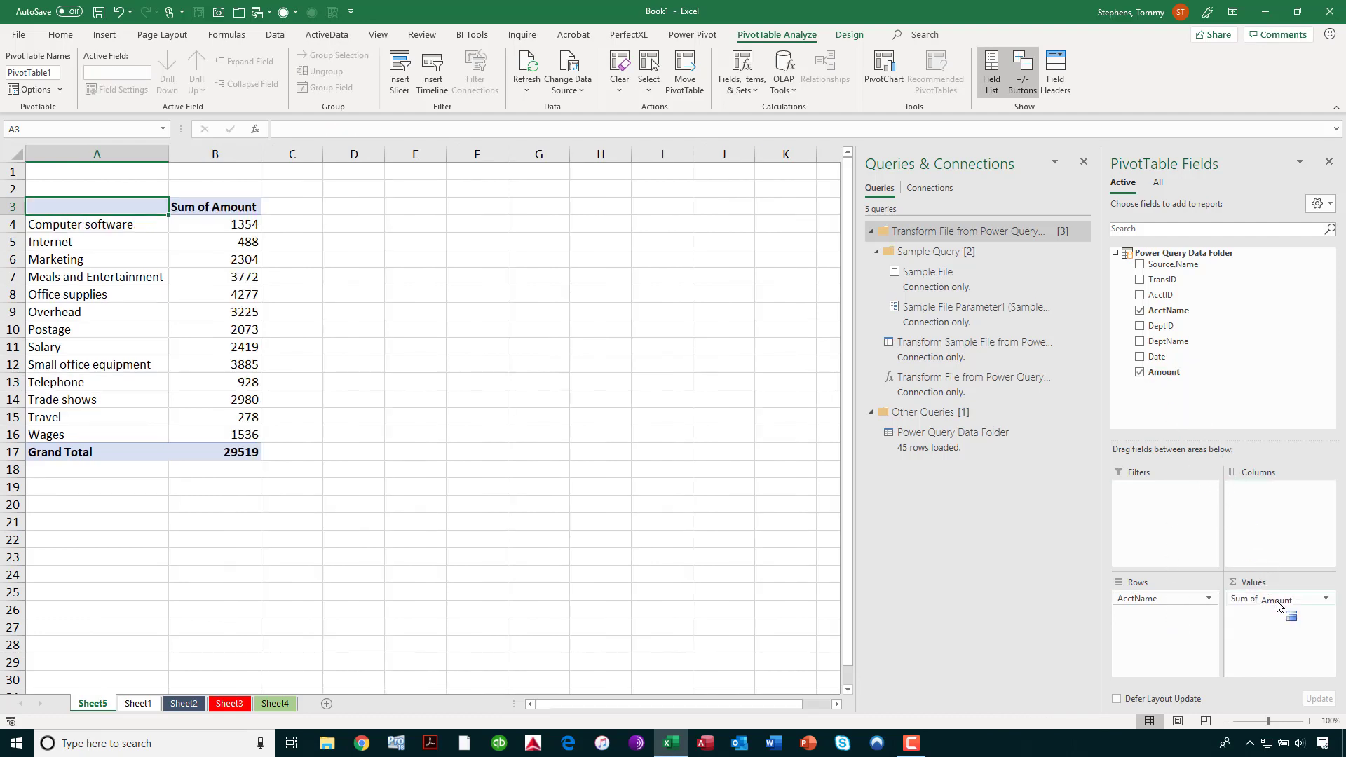
pyautogui.moveTo(1160, 357); pyautogui.dragTo(1267, 509)
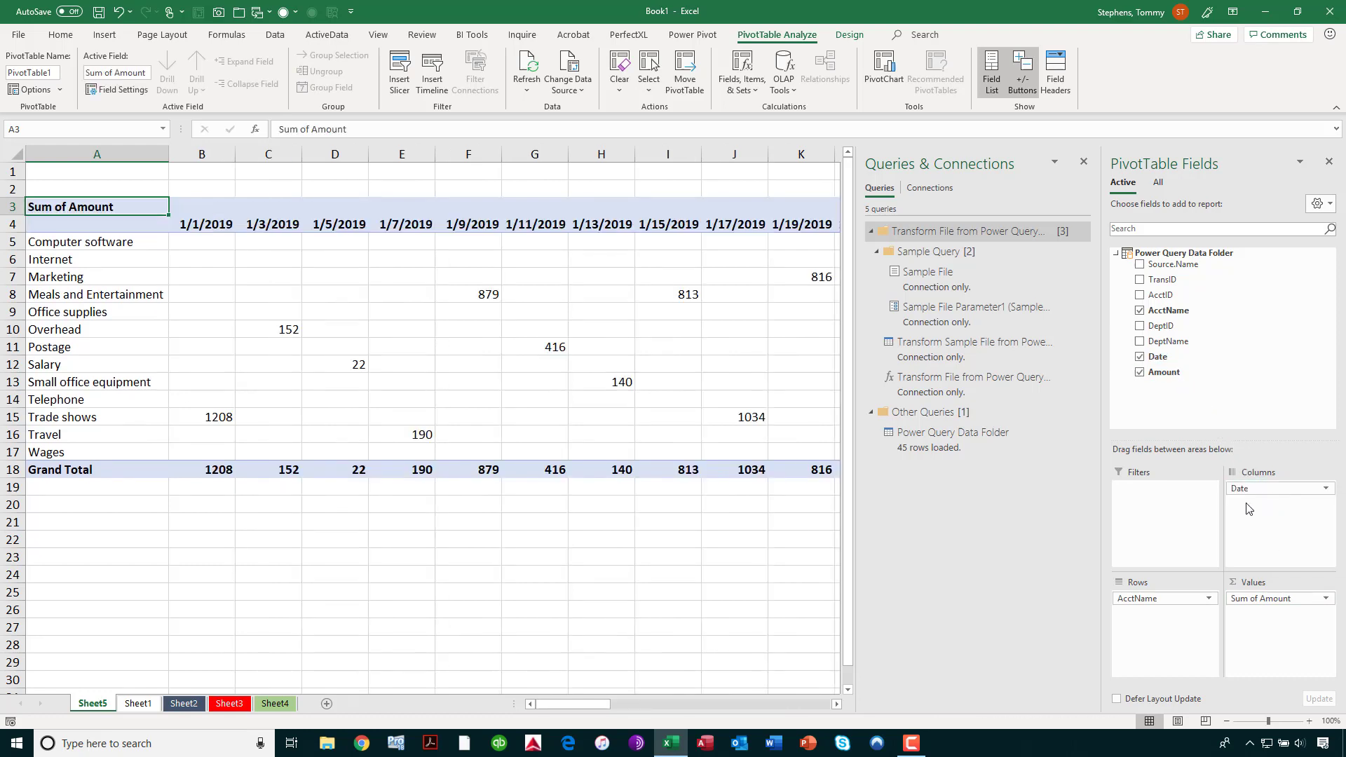
# Step: Group the date columns by Months only, giving Jan, Feb and Mar columns
pyautogui.rightClick(416, 226)
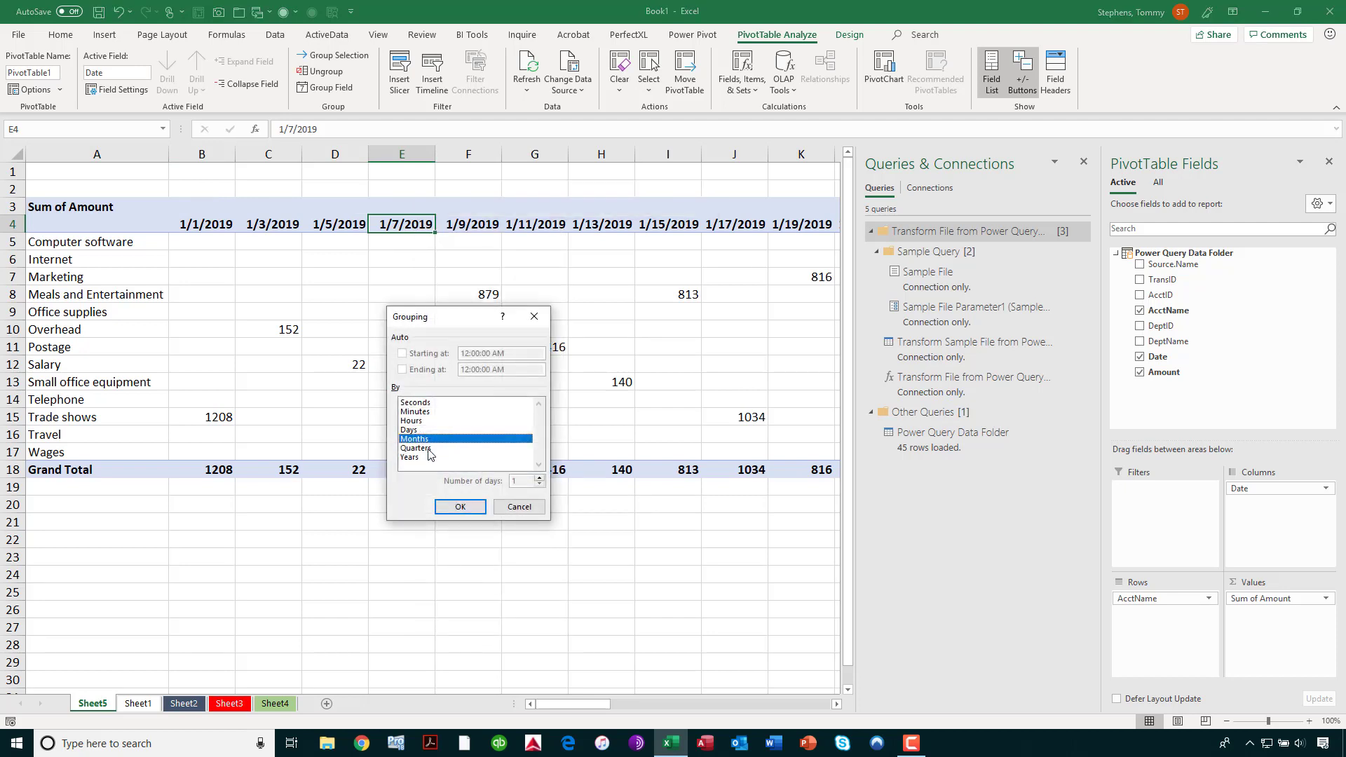
pyautogui.click(427, 445)
pyautogui.click(428, 448)
pyautogui.click(473, 506)
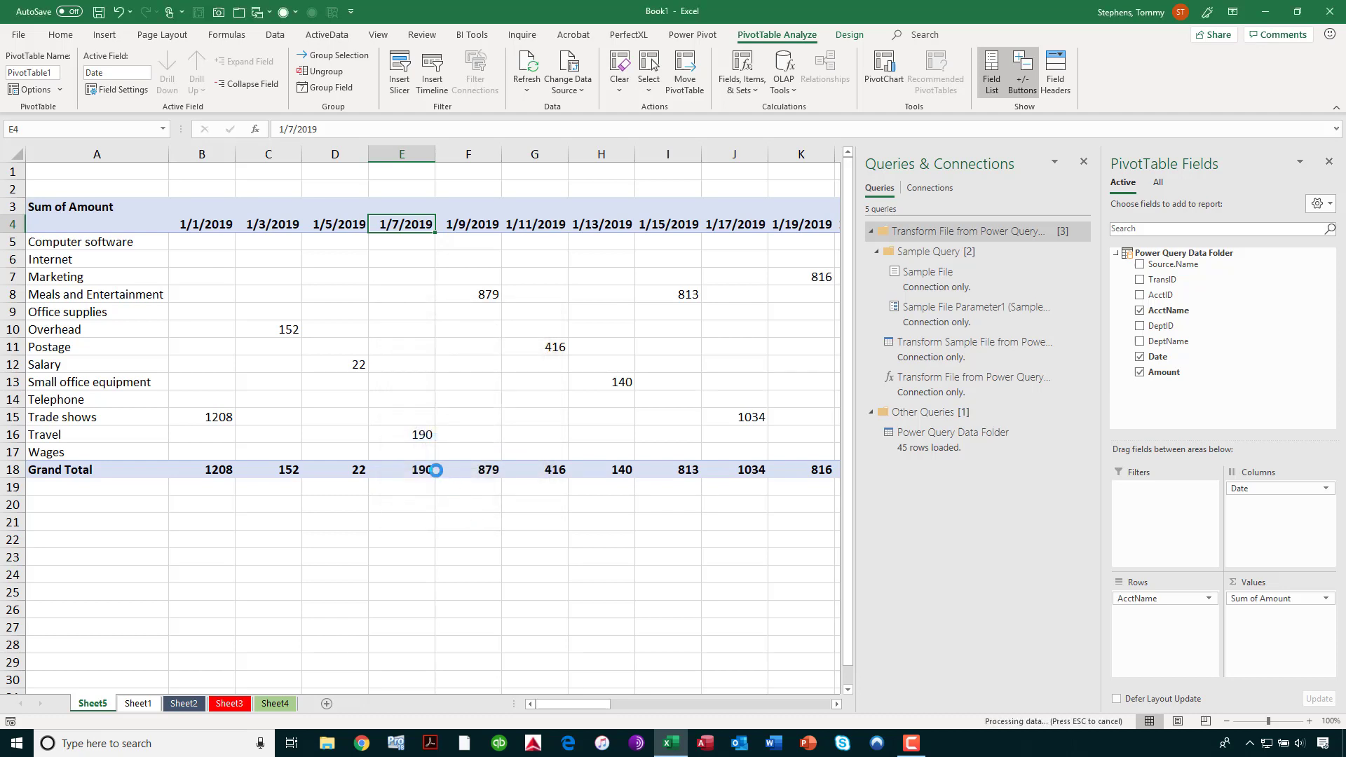
pyautogui.moveTo(295, 314)
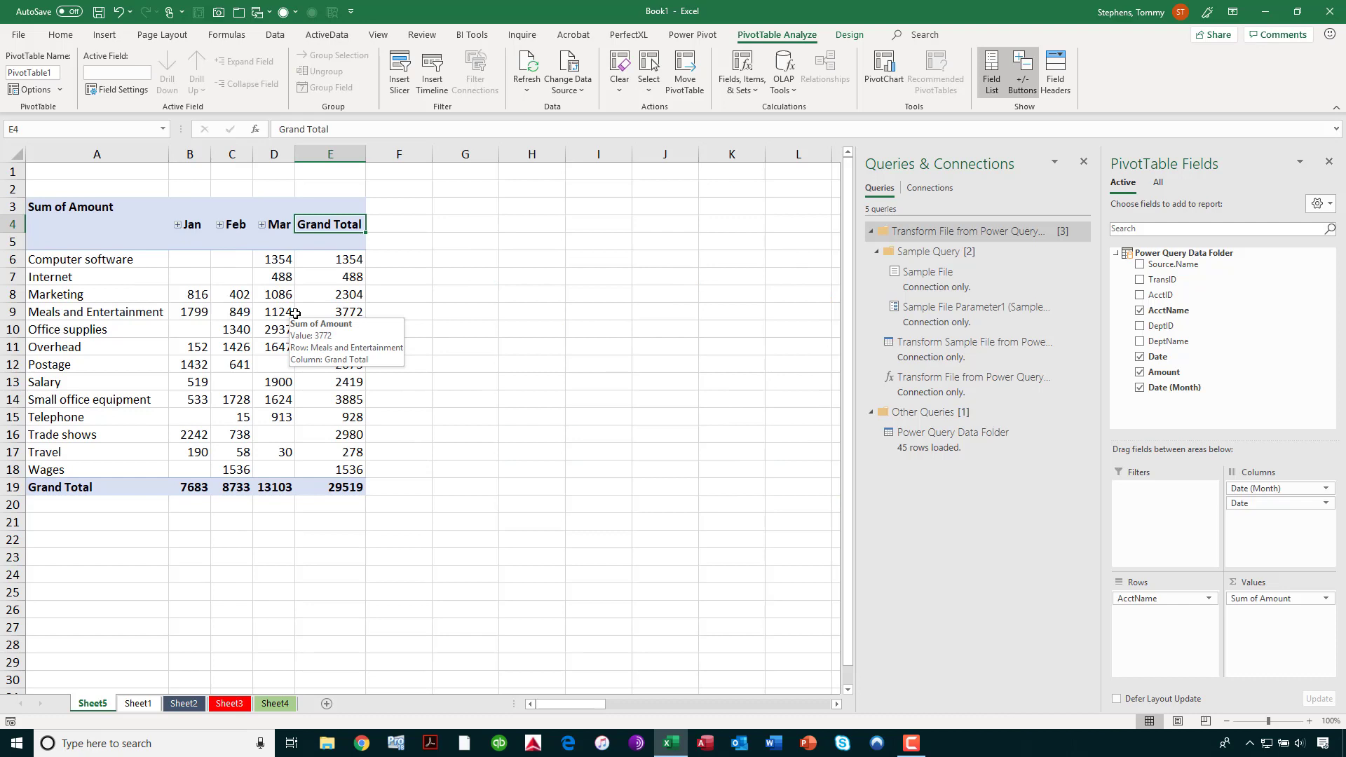
# Step: Format the pivot amounts as Accounting with Symbol set to None
pyautogui.rightClick(268, 257)
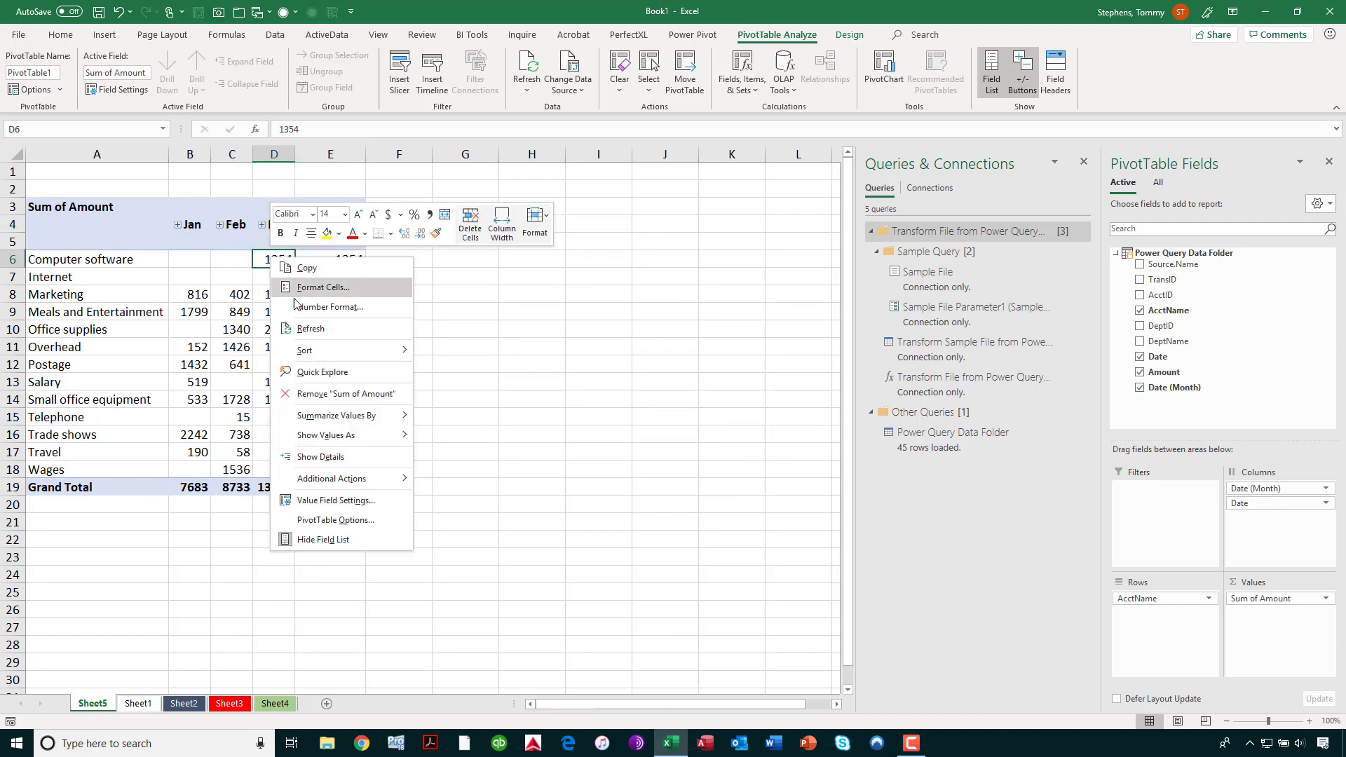
pyautogui.click(328, 307)
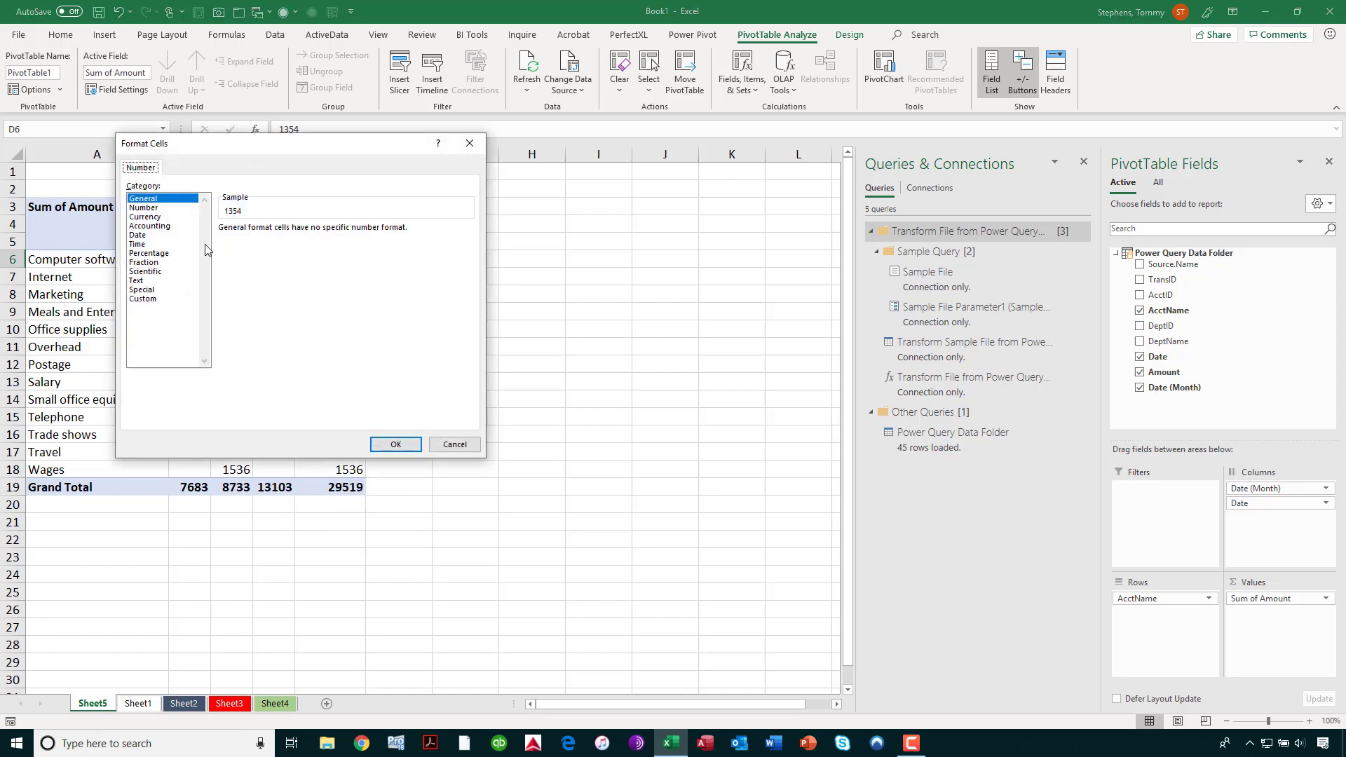
pyautogui.click(159, 226)
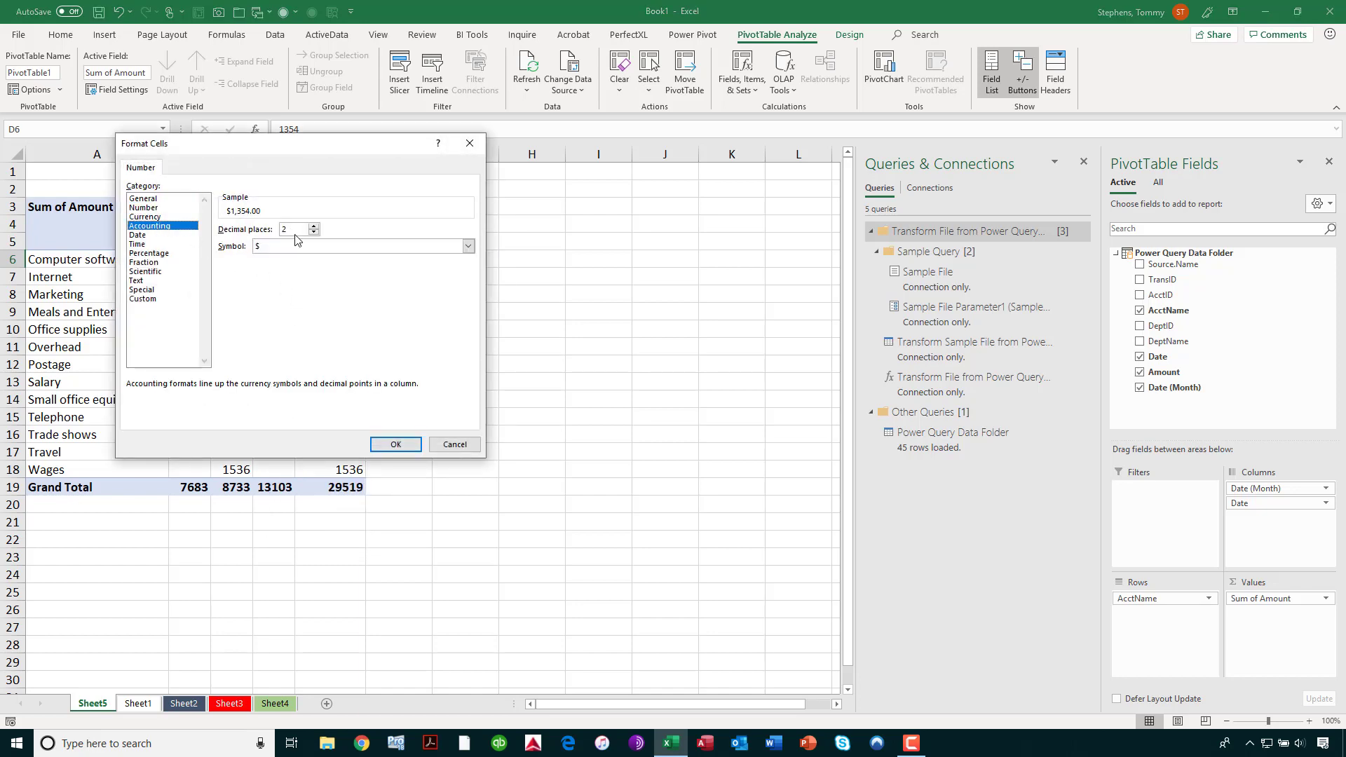
pyautogui.click(278, 250)
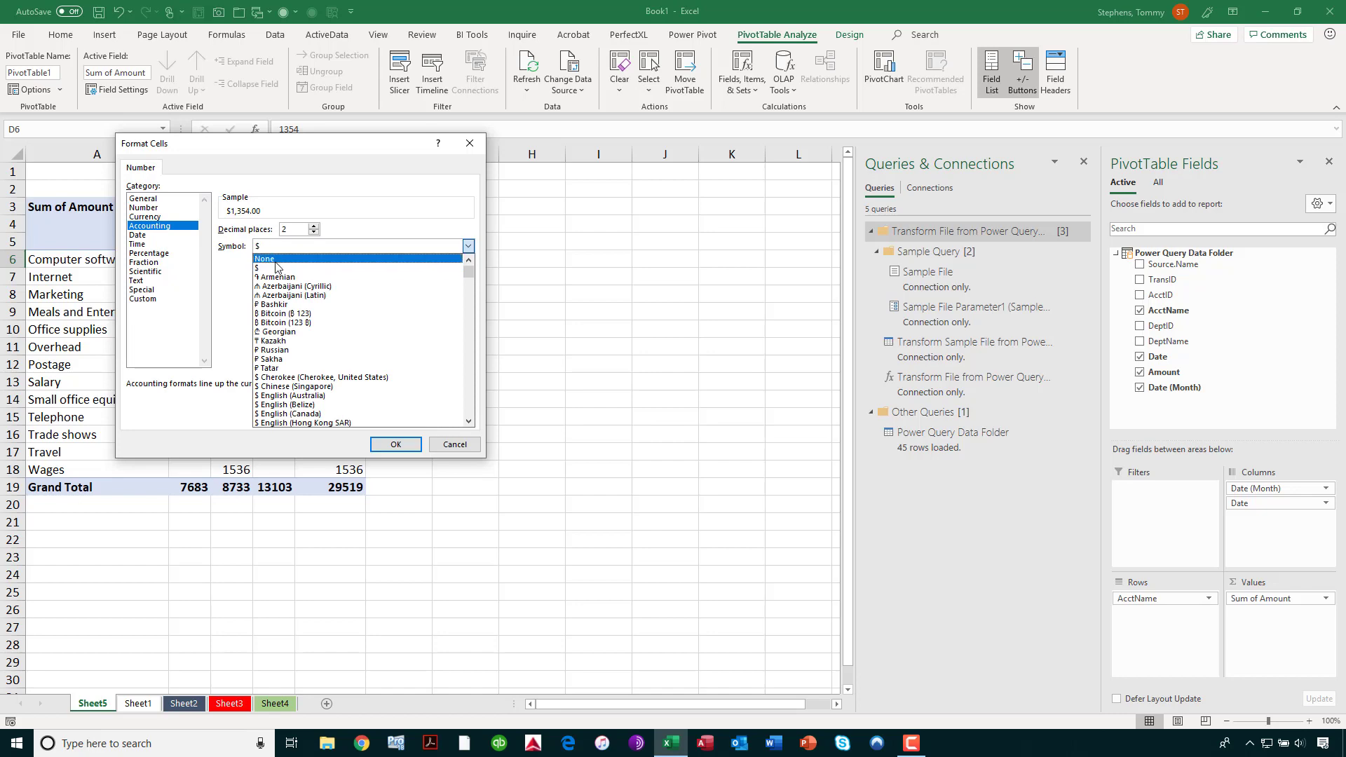
pyautogui.click(279, 258)
pyautogui.click(394, 446)
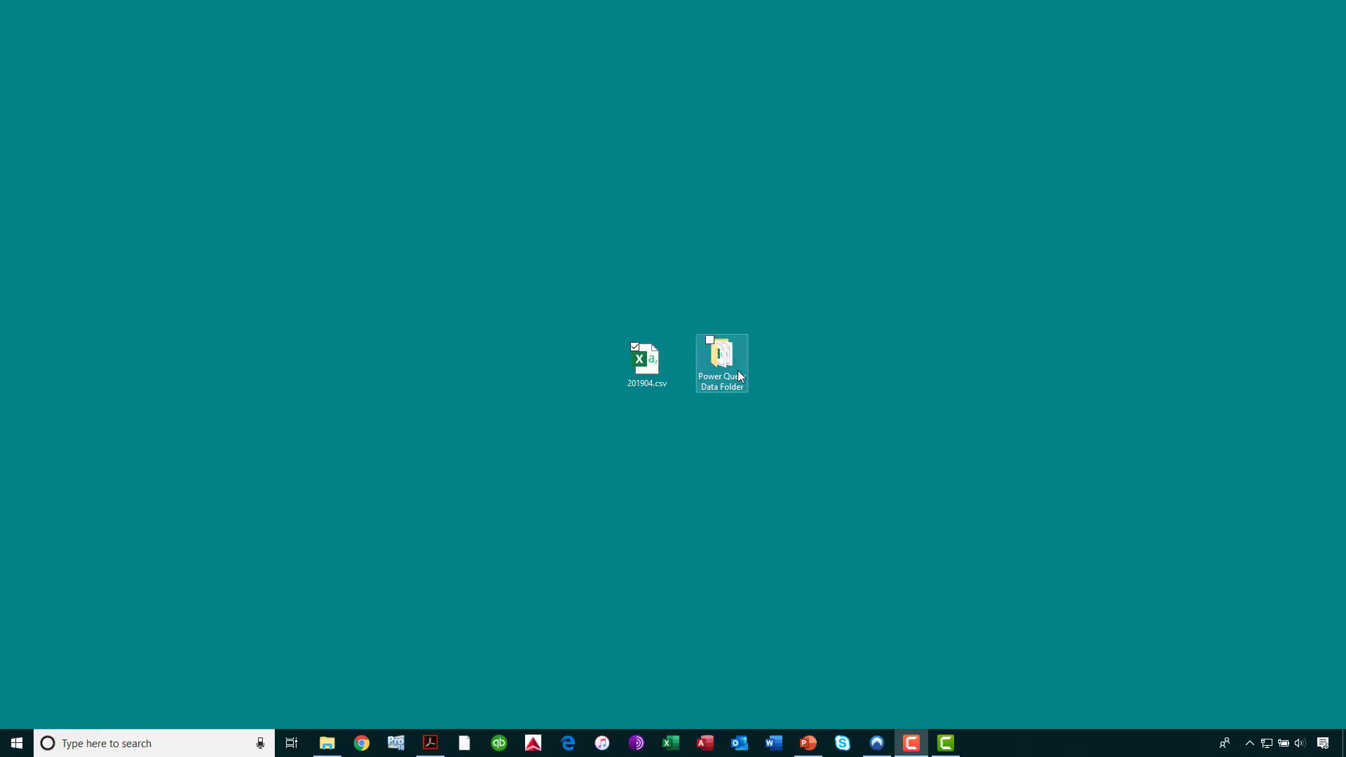
# Step: Check that the Power Query Data Folder holds only 201901–201903.csv, then return to Excel
pyautogui.doubleClick(737, 370)
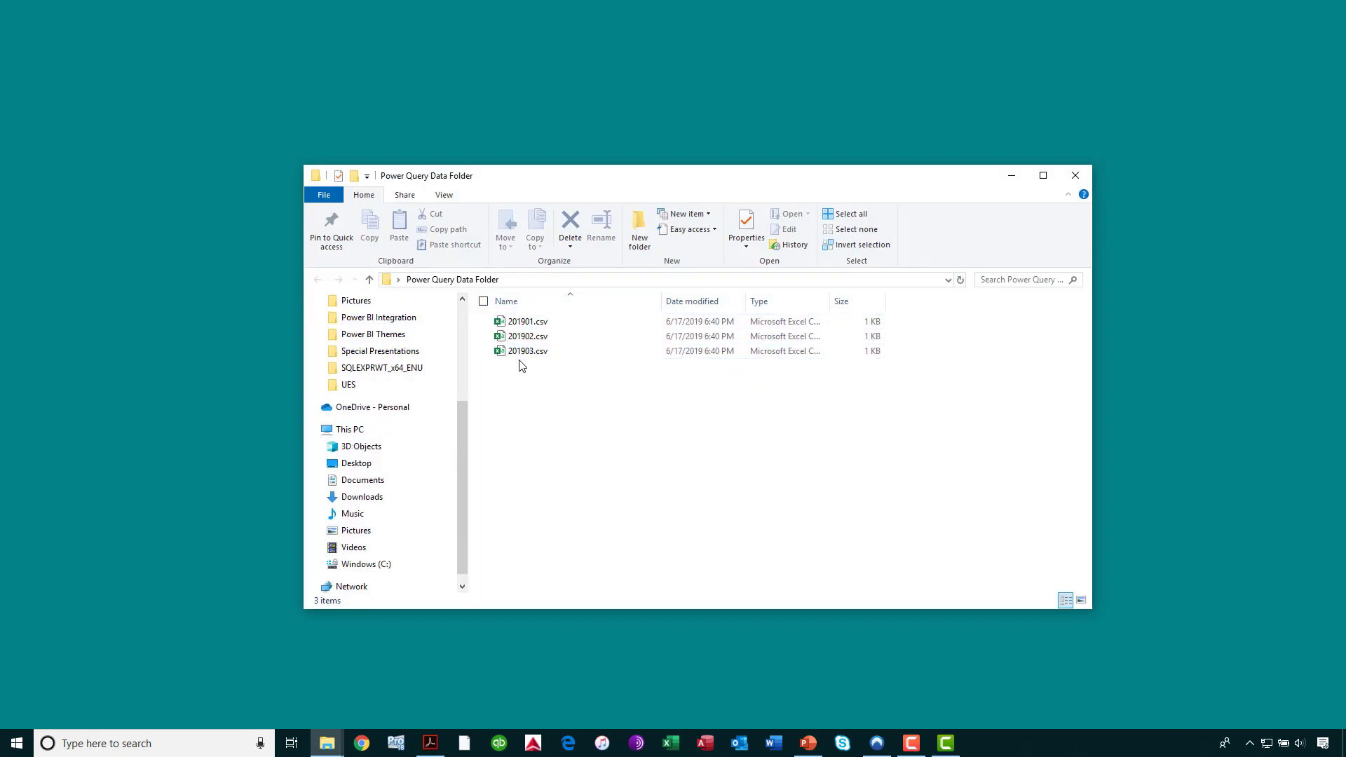
pyautogui.click(1086, 174)
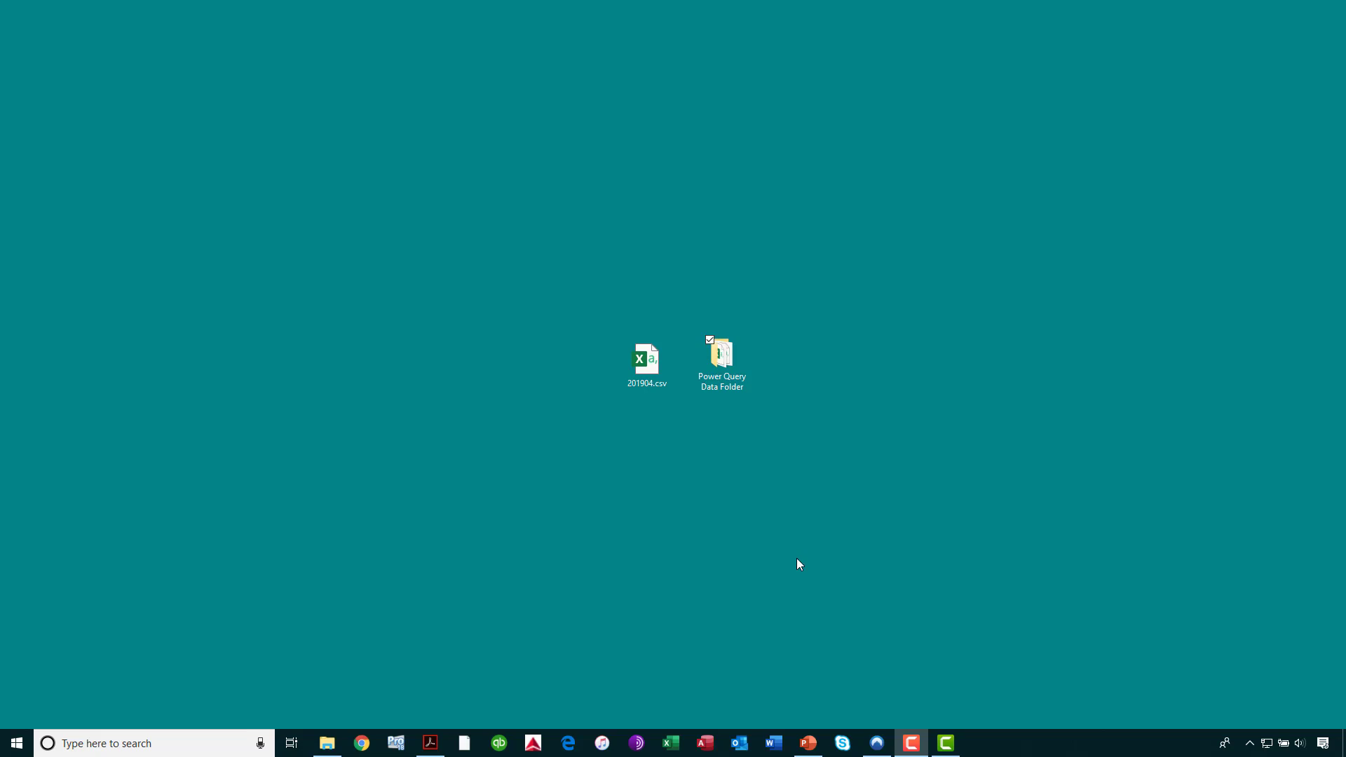
pyautogui.doubleClick(726, 358)
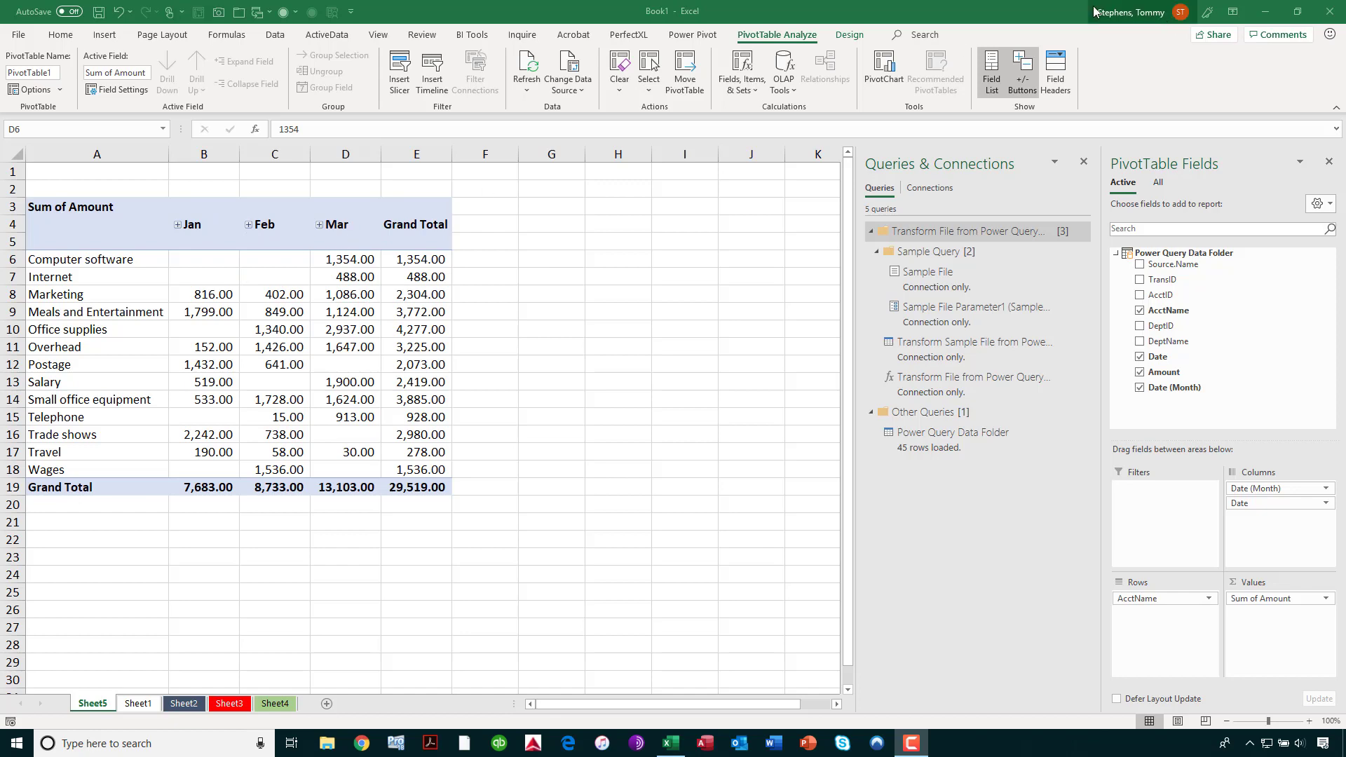
# Step: Move the Excel window aside and drag 201904.csv into the Power Query Data Folder
pyautogui.doubleClick(1040, 10)
pyautogui.moveTo(1030, 40); pyautogui.dragTo(890, 441)
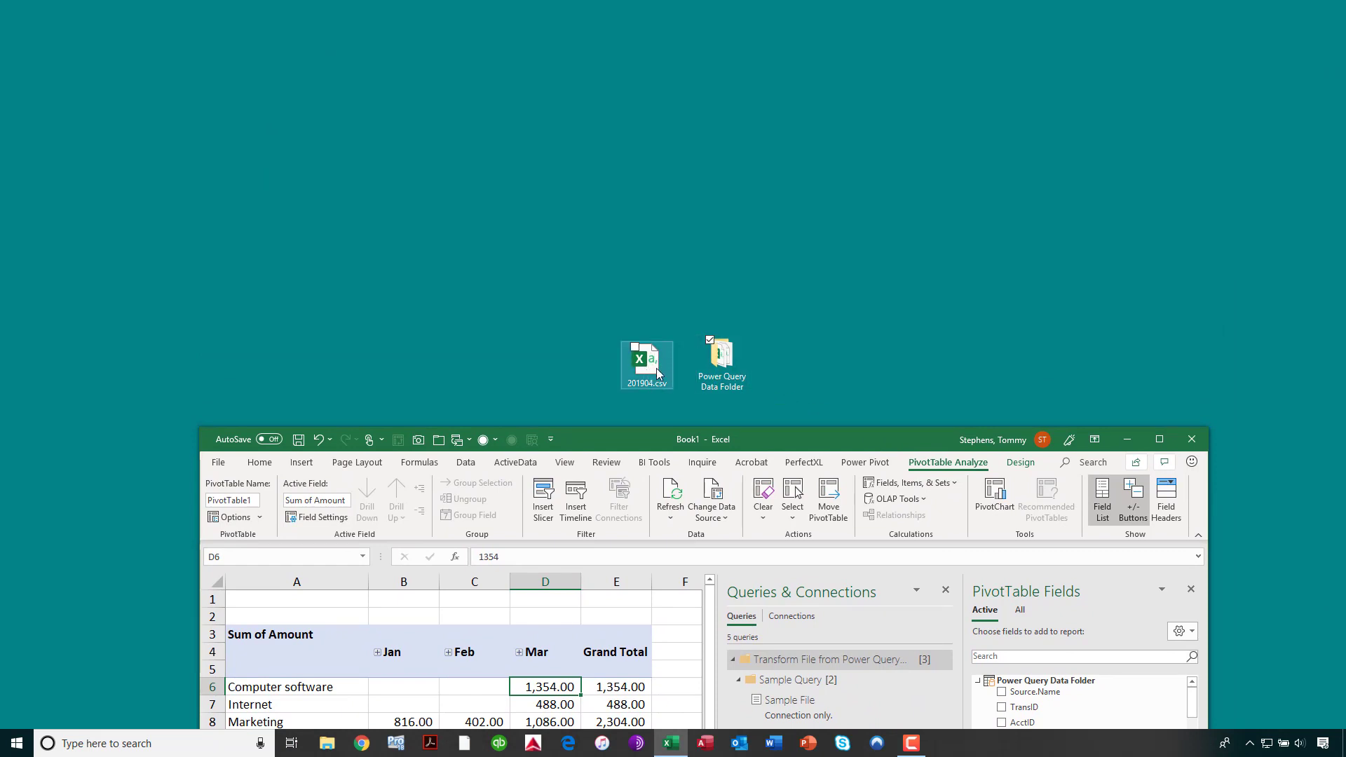
pyautogui.moveTo(656, 368); pyautogui.dragTo(736, 380)
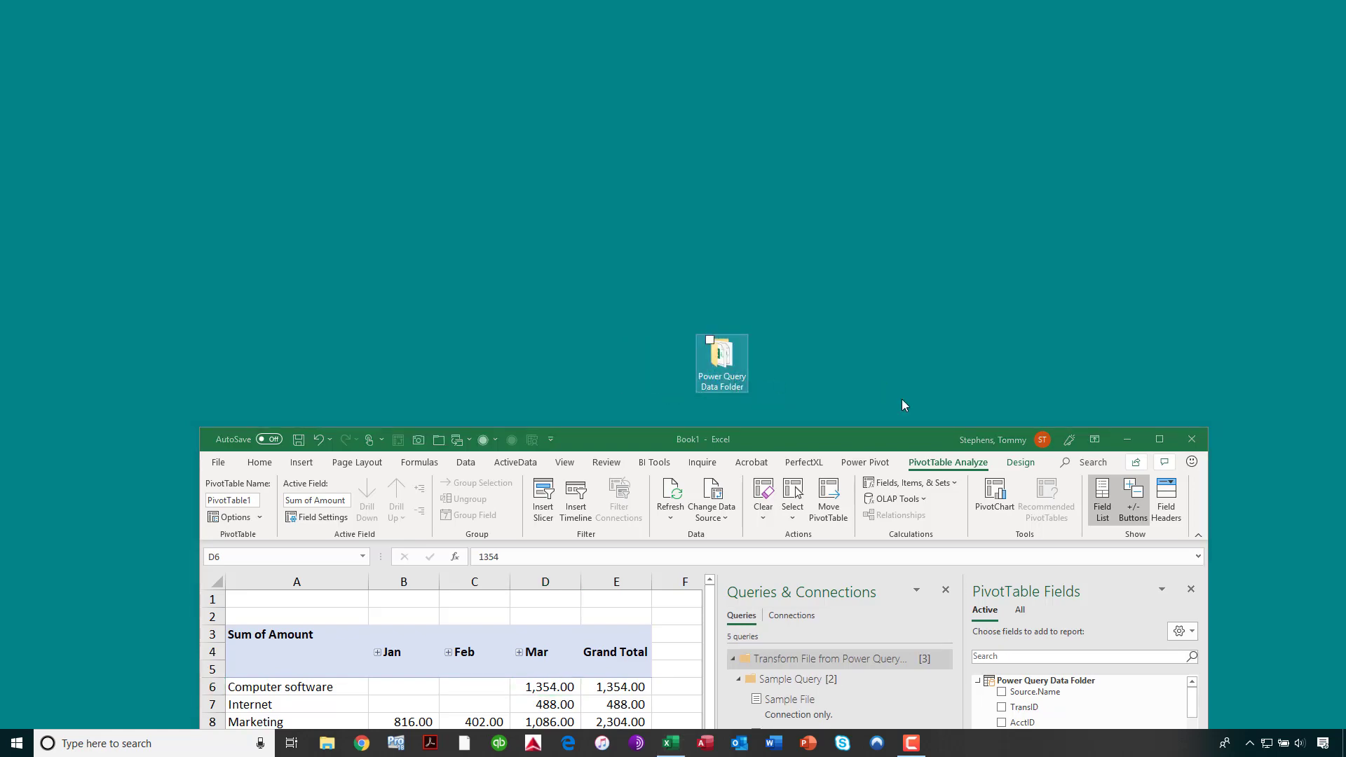
# Step: Maximize Excel and refresh PivotTable1 so it picks up 201904.csv
pyautogui.click(1160, 438)
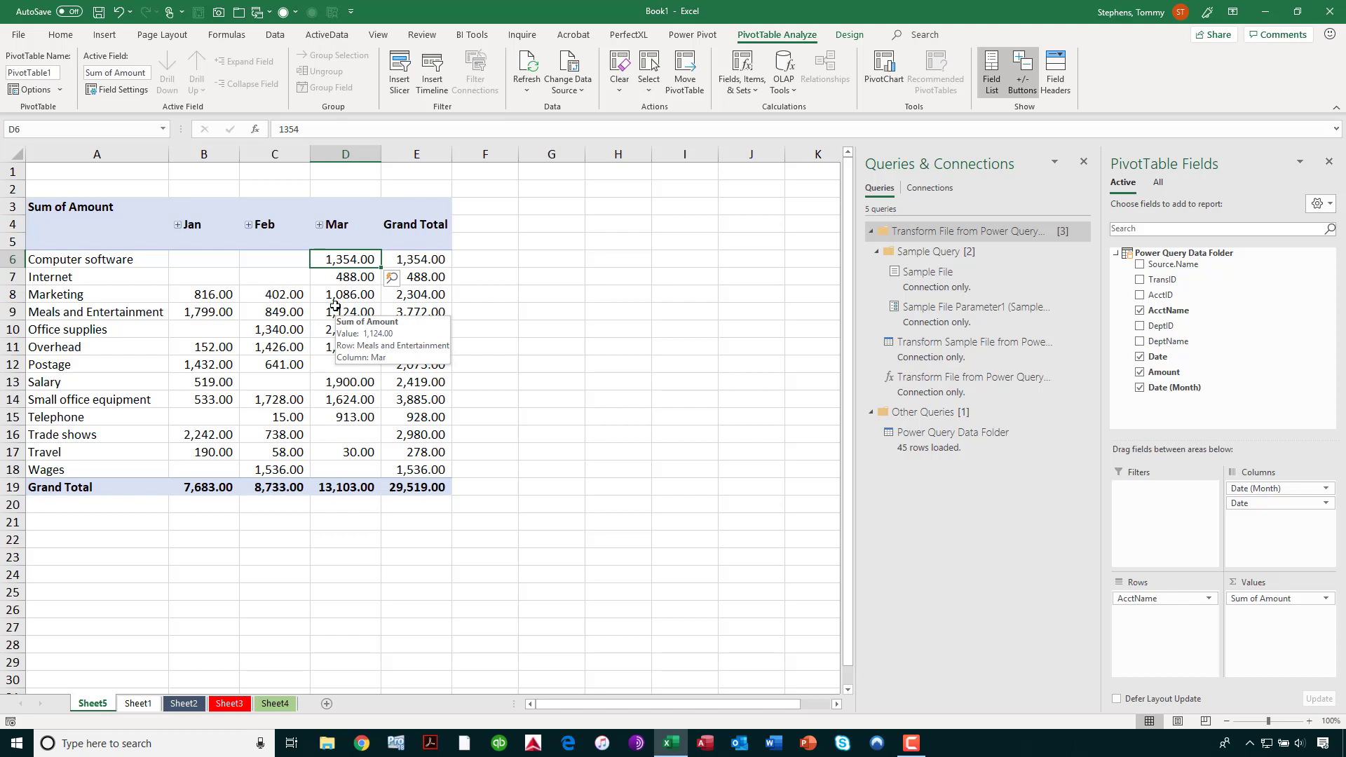
pyautogui.rightClick(282, 312)
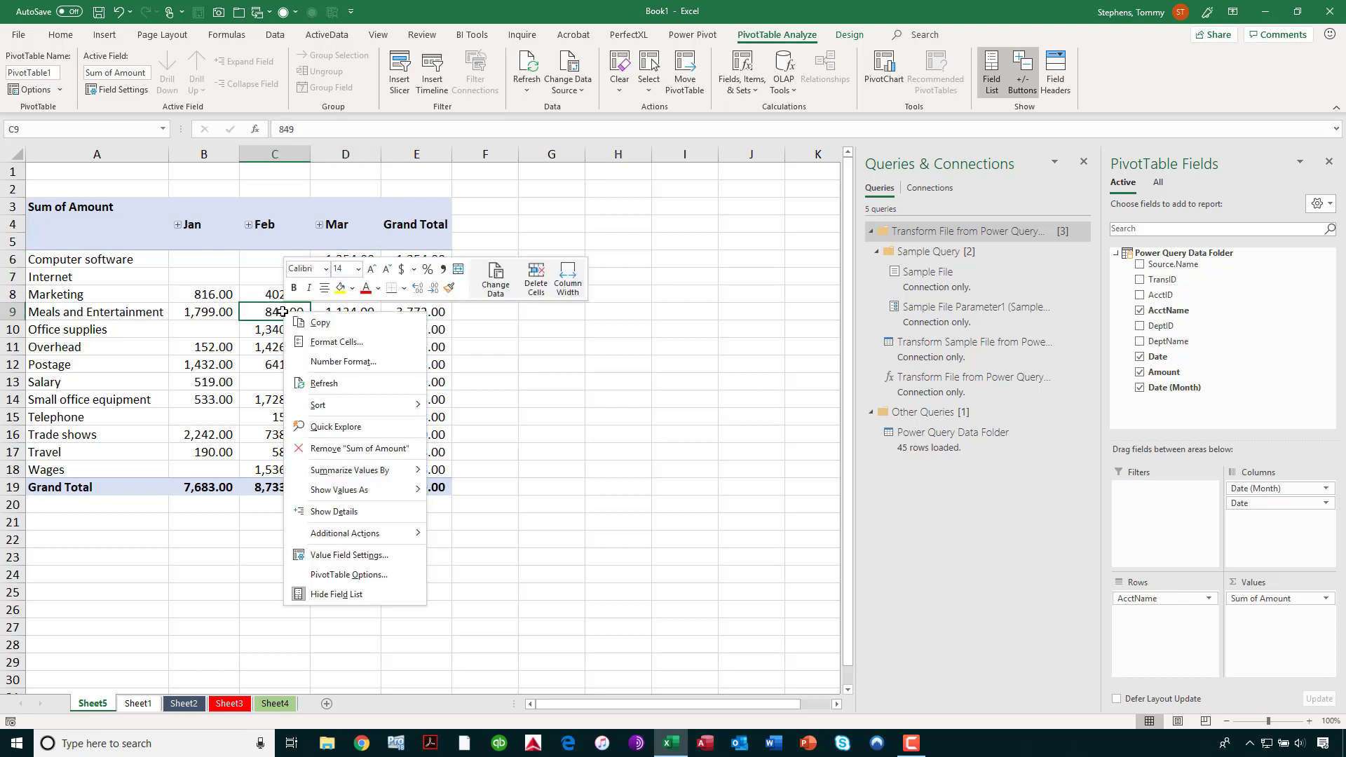
pyautogui.click(312, 384)
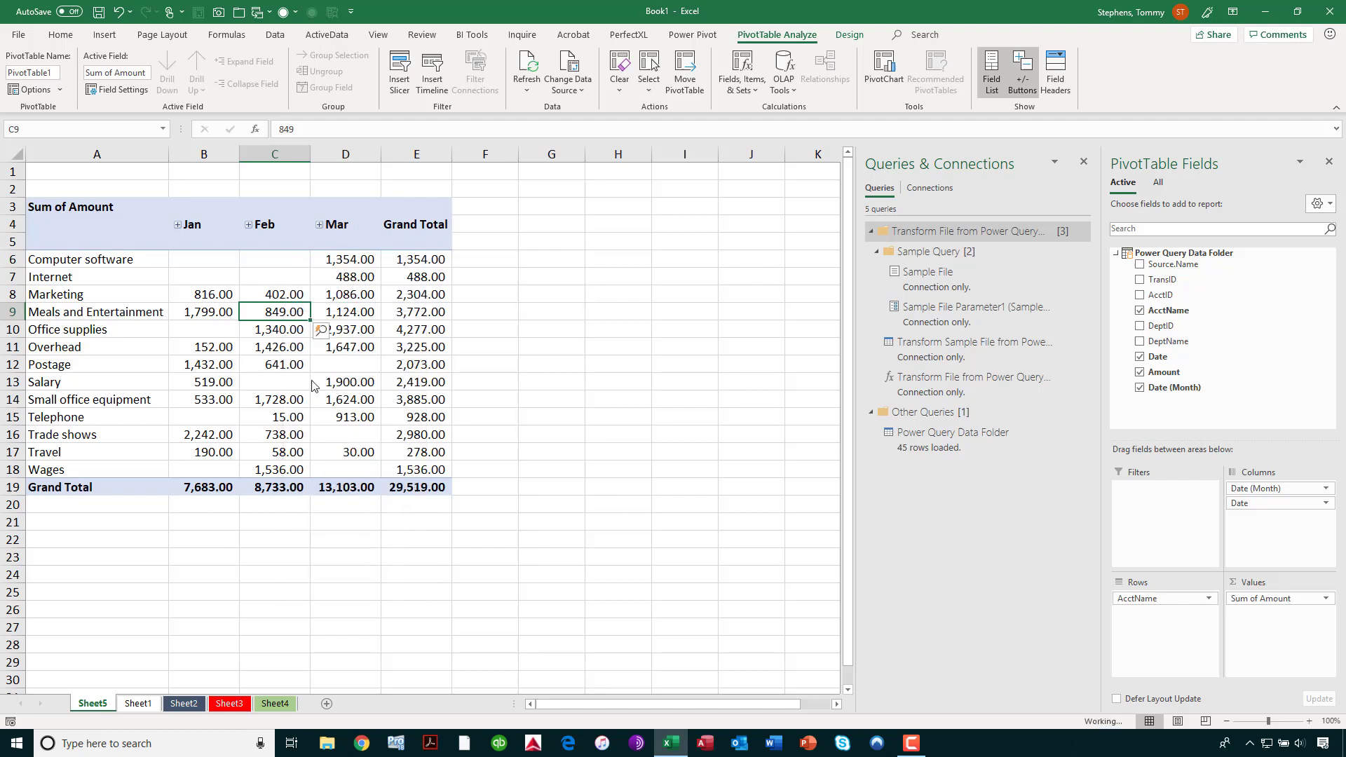